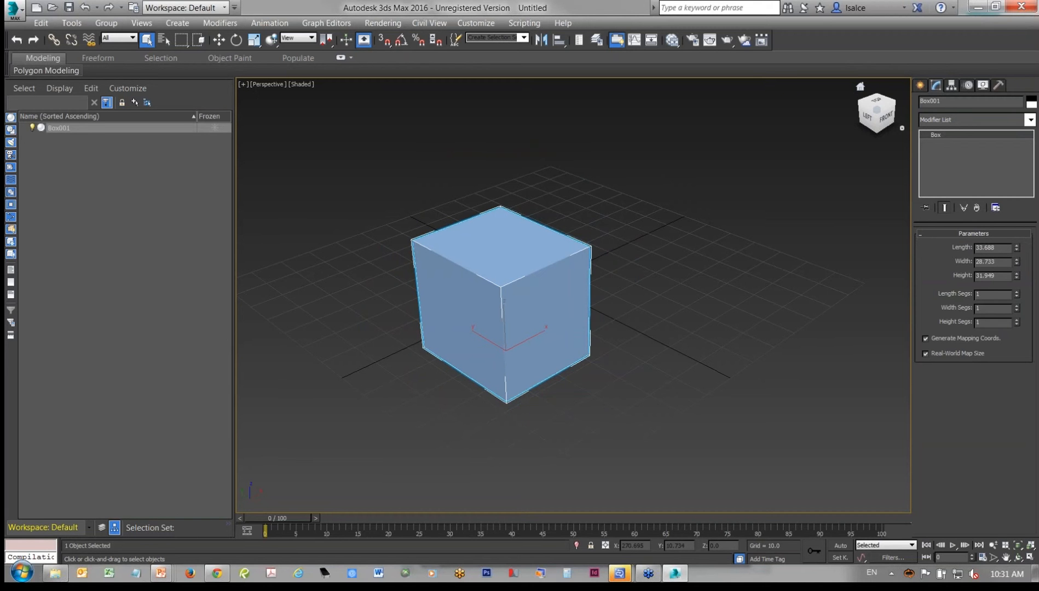
click(1031, 120)
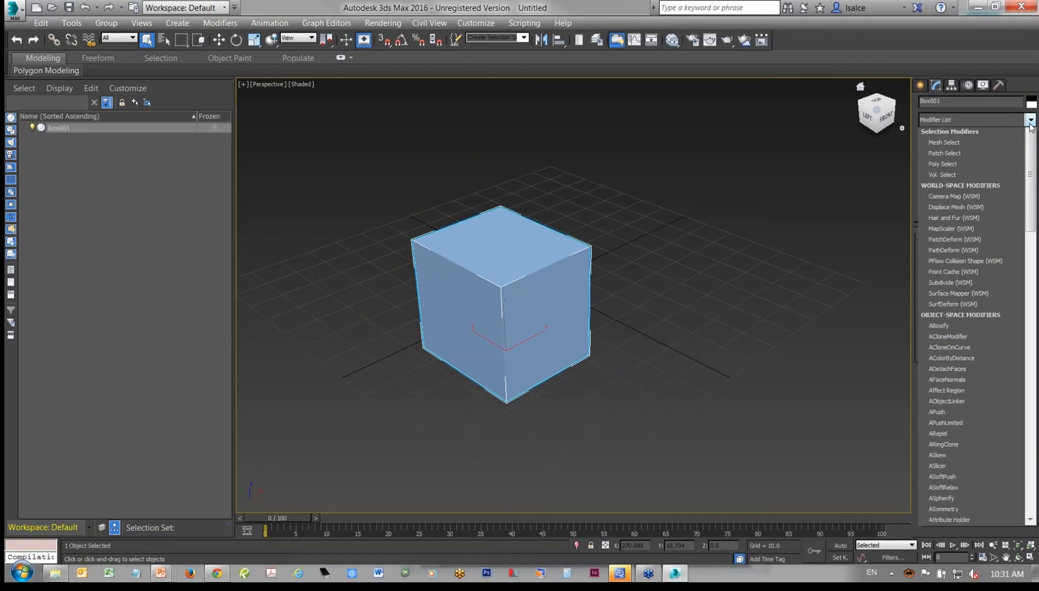
drag(1031, 182, 1008, 141)
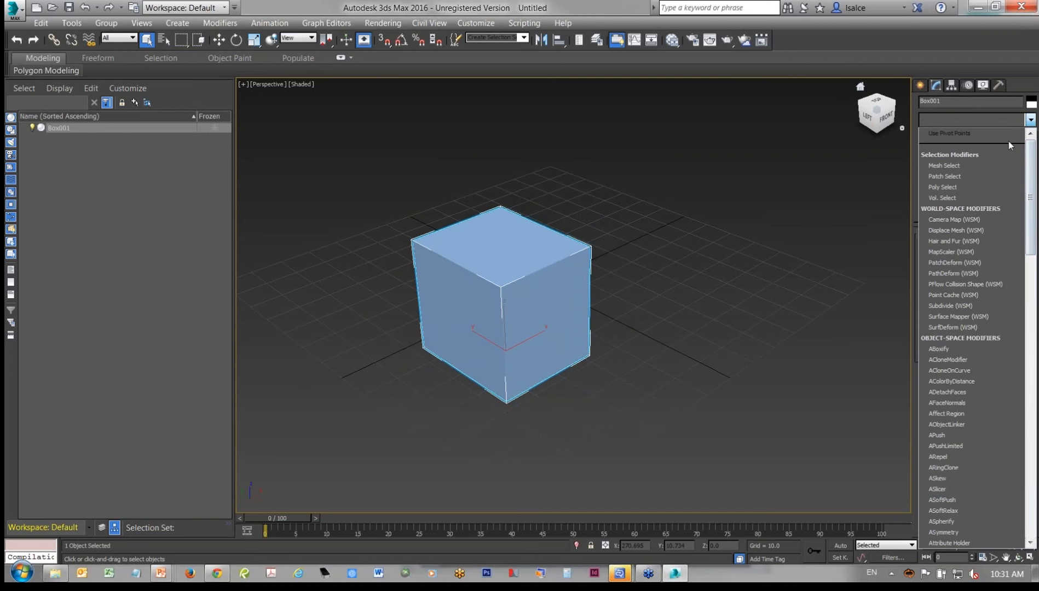
- Create a new Max Creation Graph and look through the 3ds Max Shapes operators
click(517, 22)
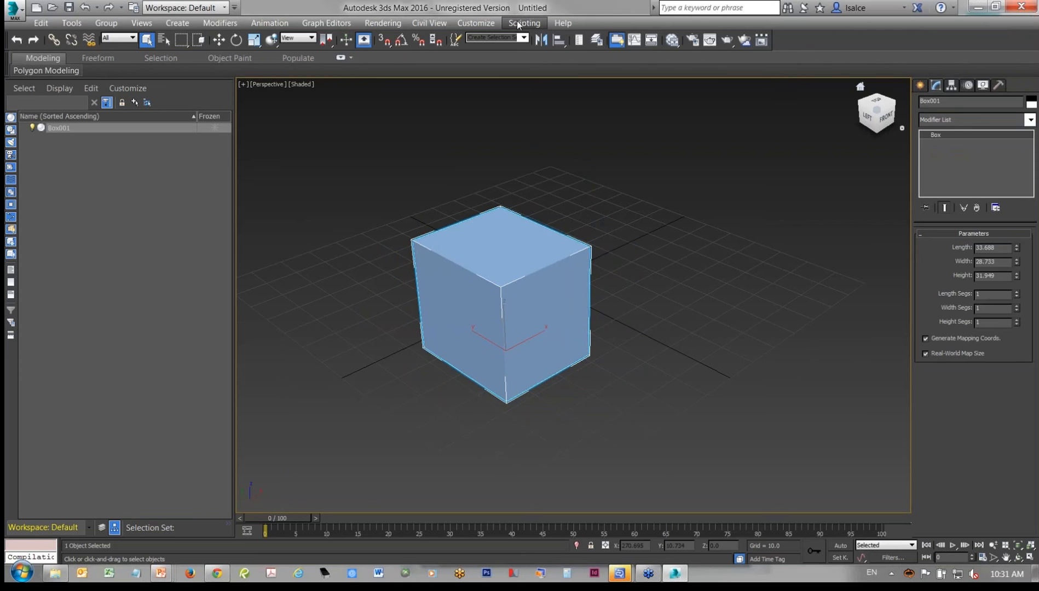
click(518, 22)
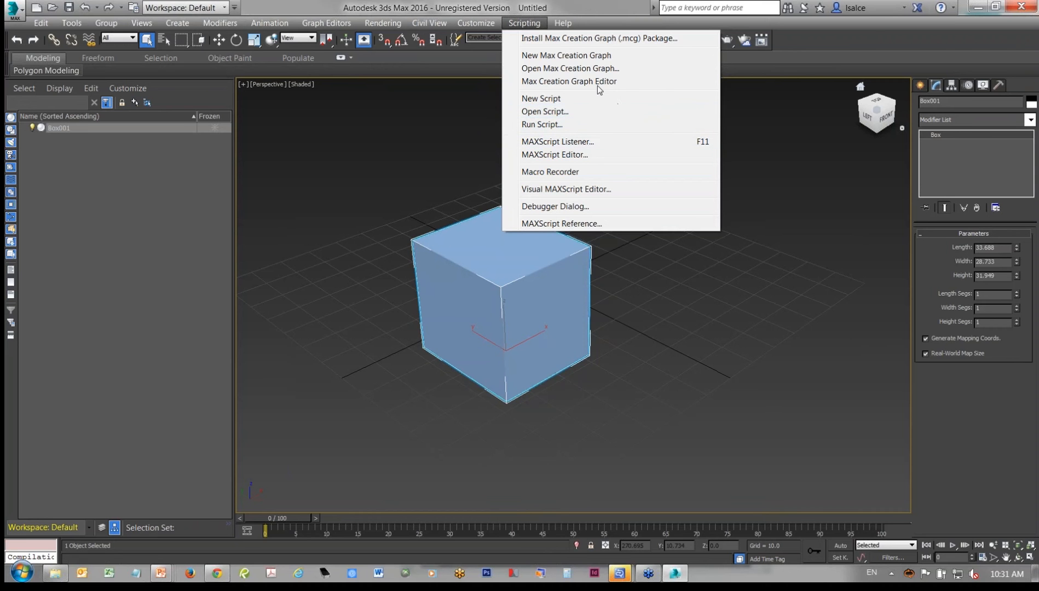
click(564, 57)
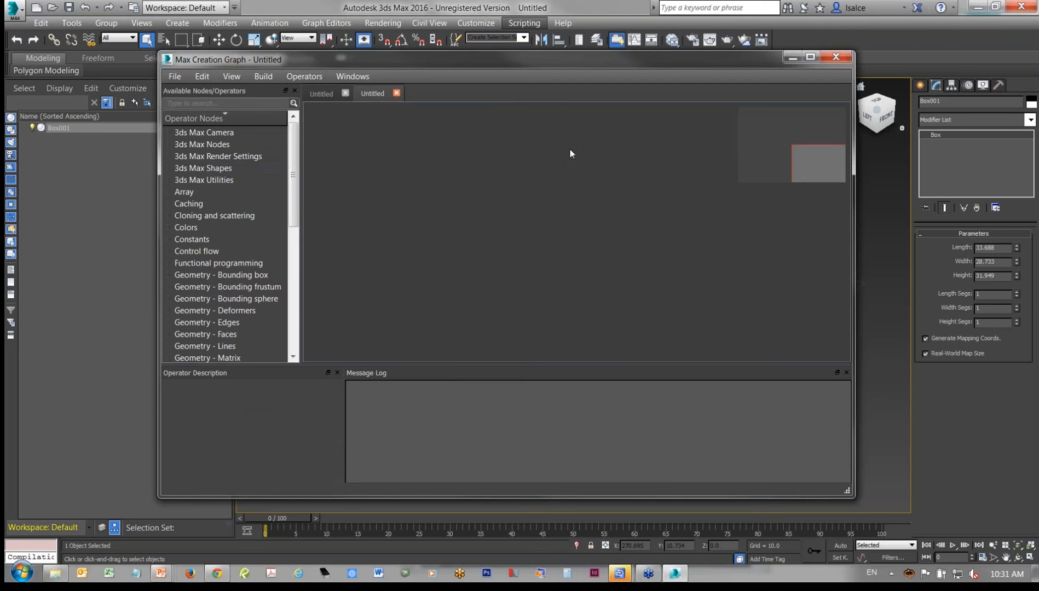
click(229, 168)
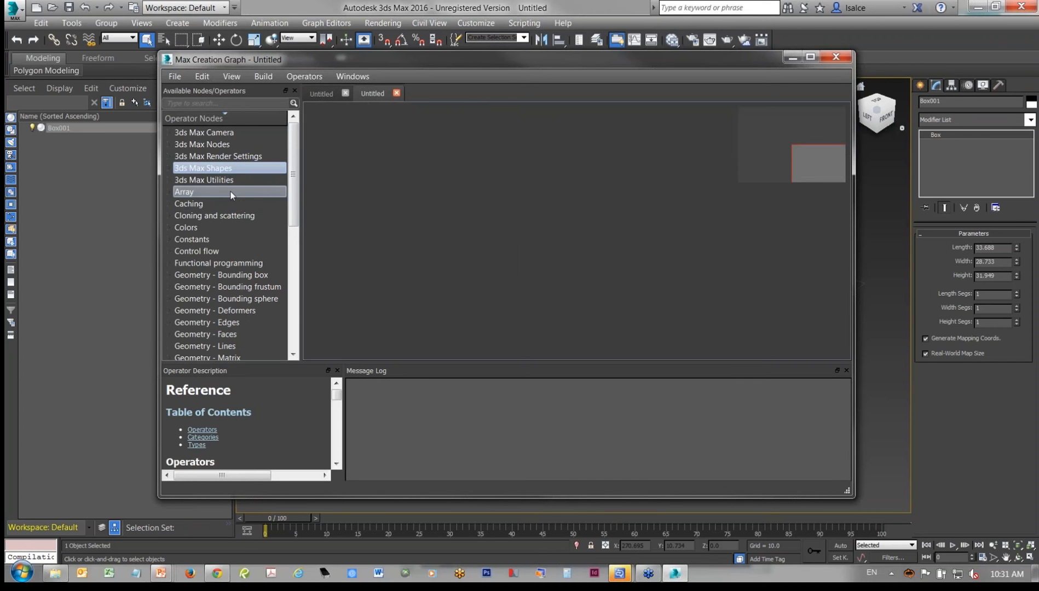
double_click(223, 171)
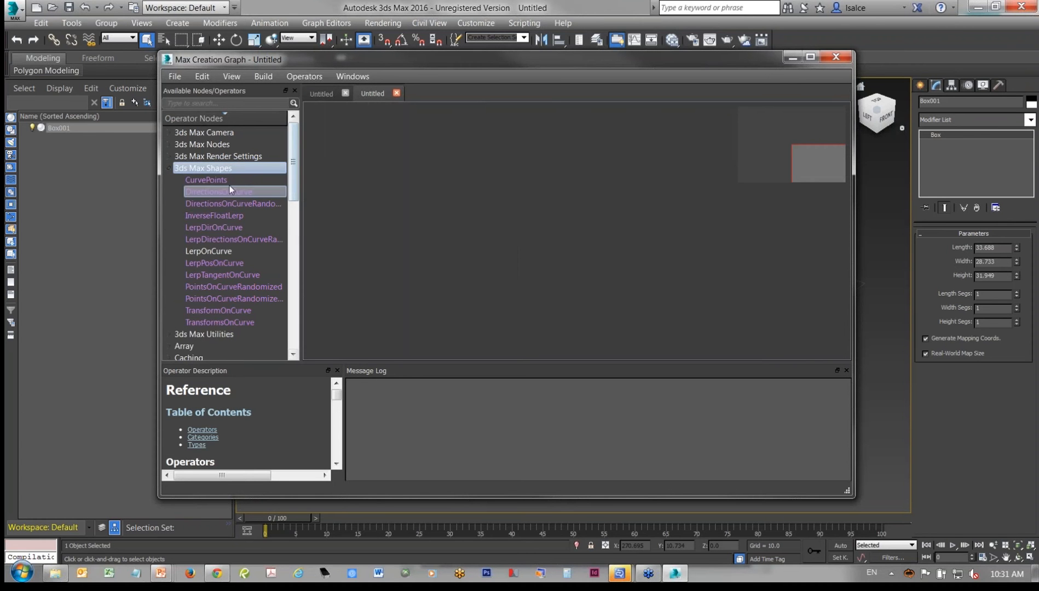
click(170, 169)
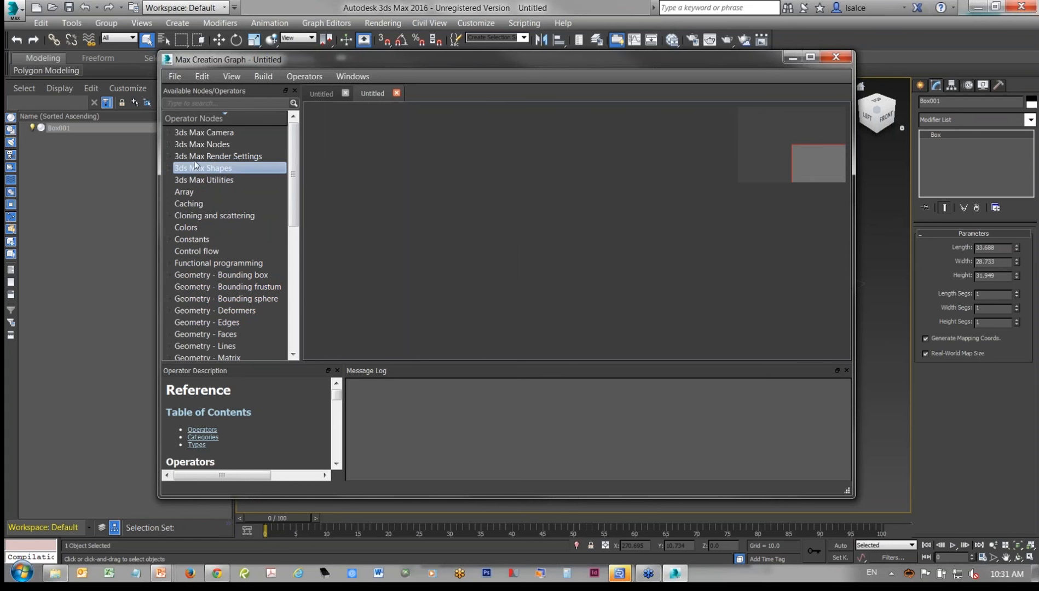
- Add a FieldOfView node from 3ds Max Camera and an EdgeB node from Geometry - Edges to the graph
click(169, 133)
drag(207, 143, 518, 218)
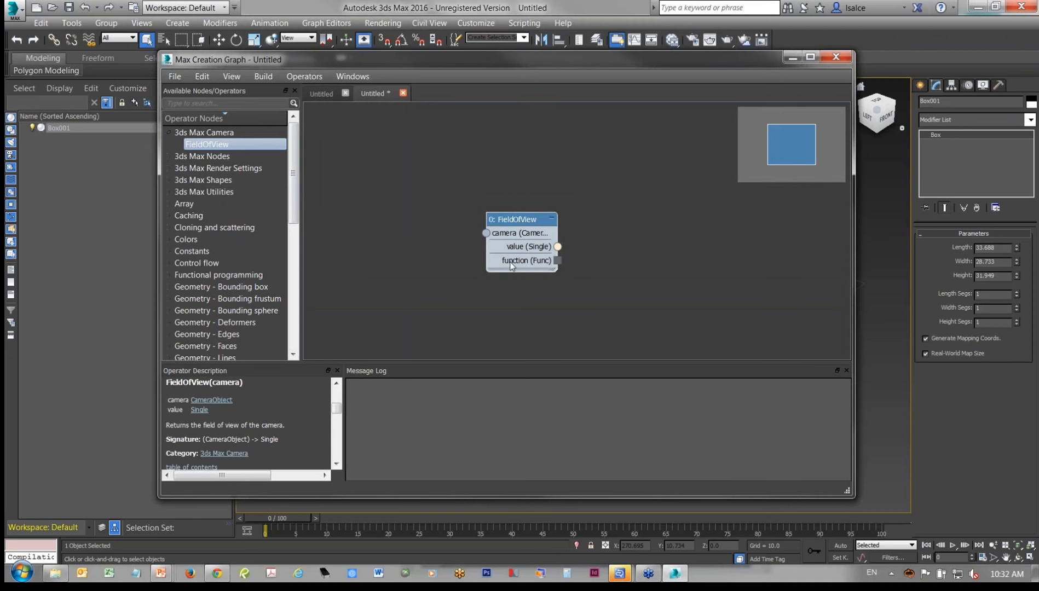
click(169, 335)
scroll(181, 328, down, 2)
click(199, 299)
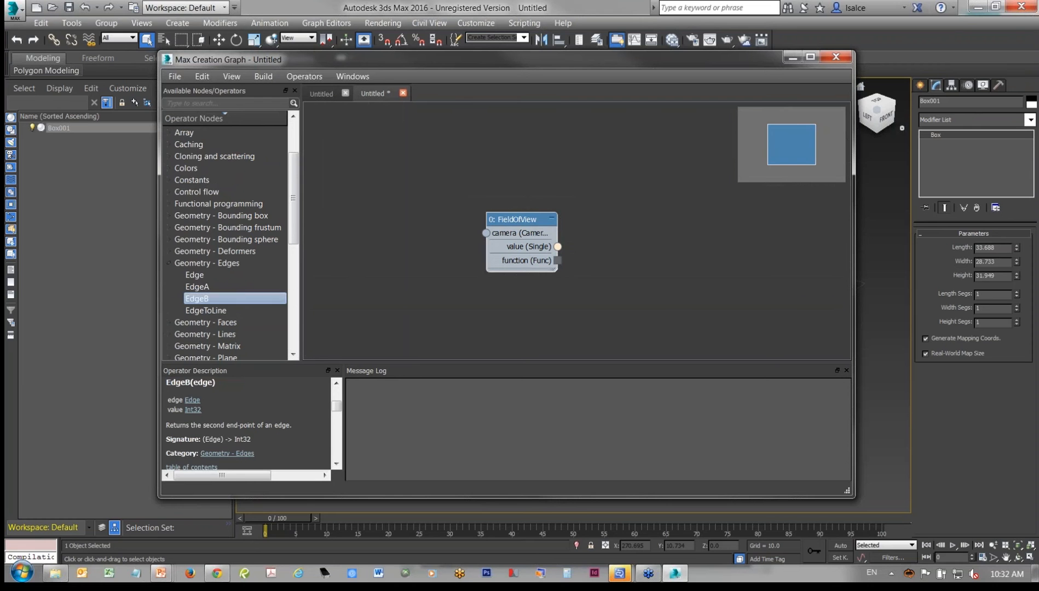
double_click(199, 299)
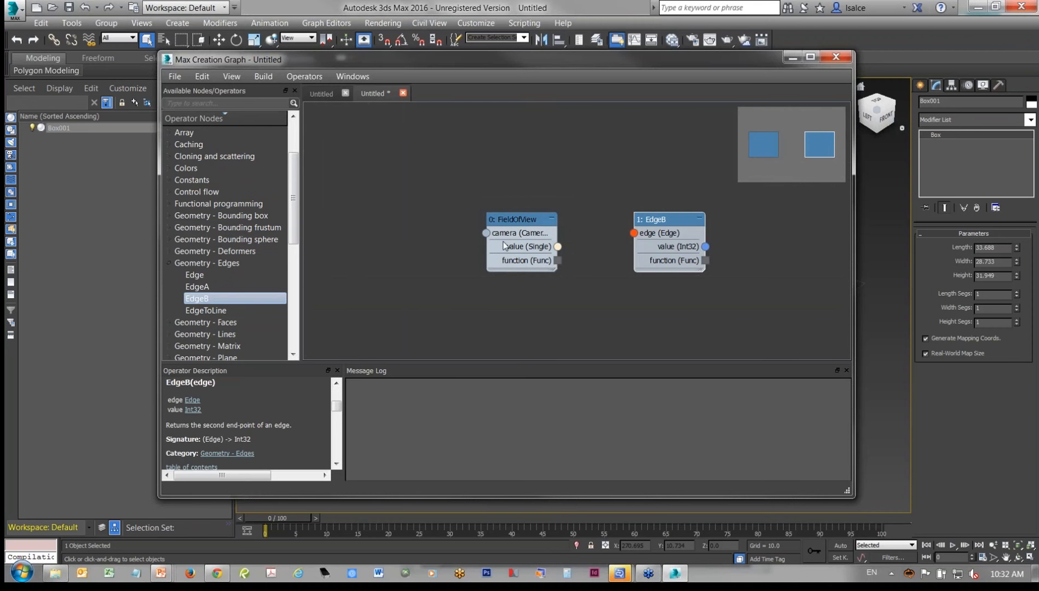
- Move the FieldOfView node slightly away from EdgeB, try to link their value connectors, and close the graph editor
drag(503, 246, 633, 233)
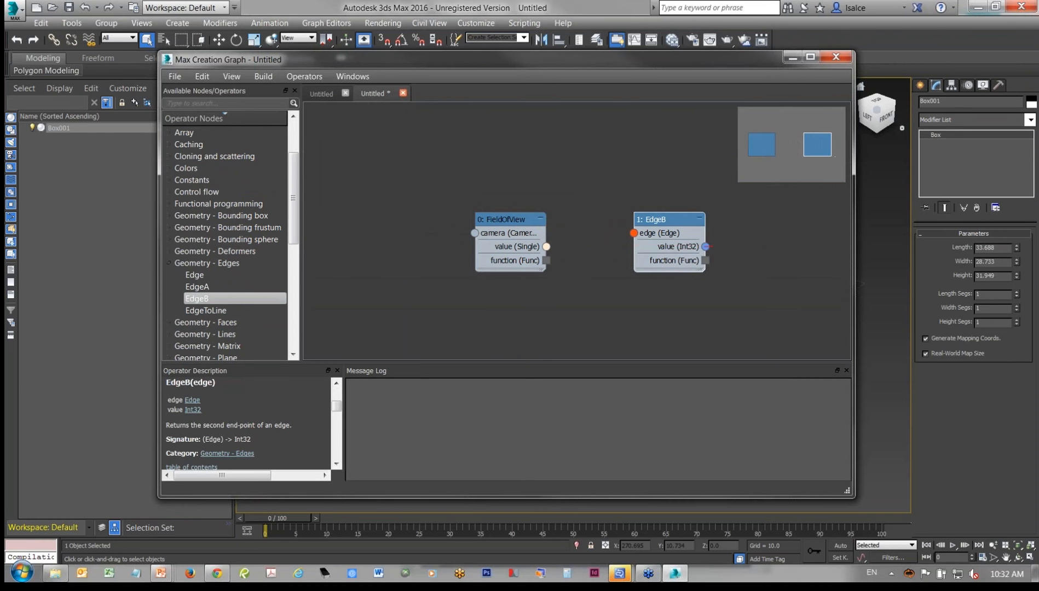
drag(706, 247, 546, 246)
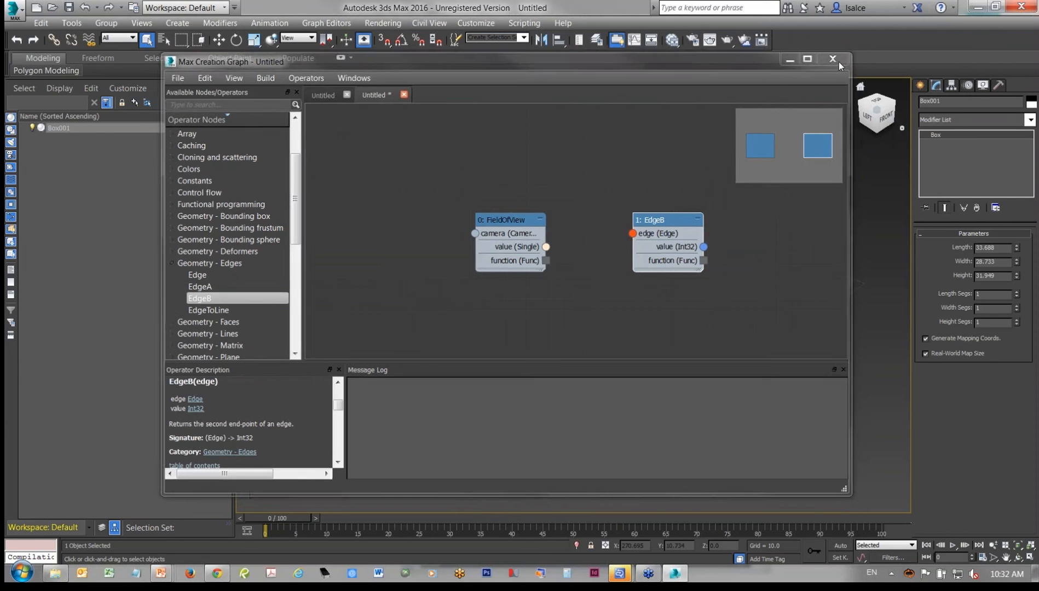
click(838, 58)
- Look through the Max Creation Graph files in the Compounds folder without opening any, and close the graph editor
click(522, 23)
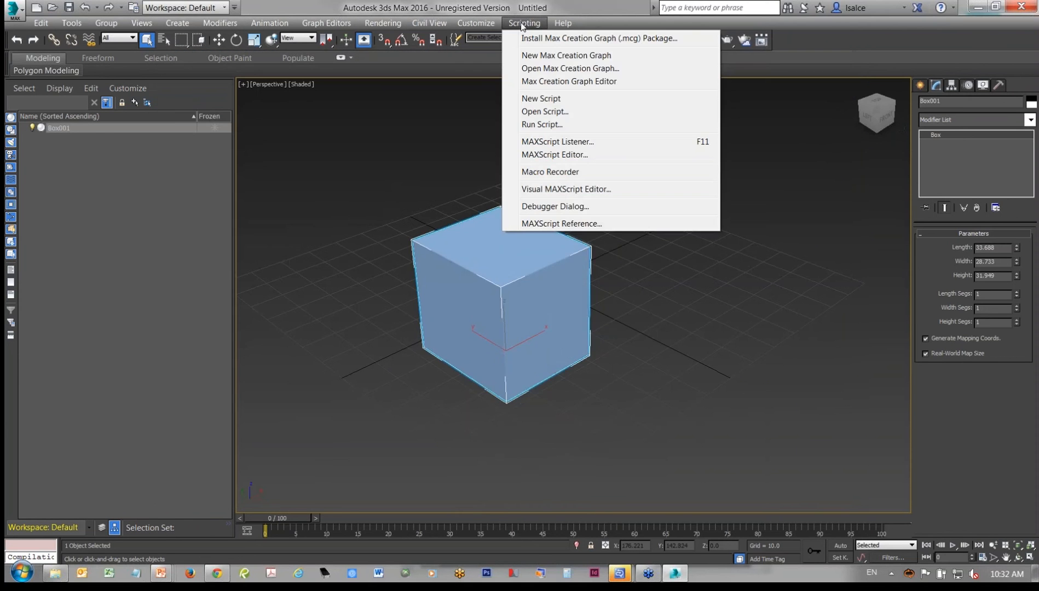
click(542, 69)
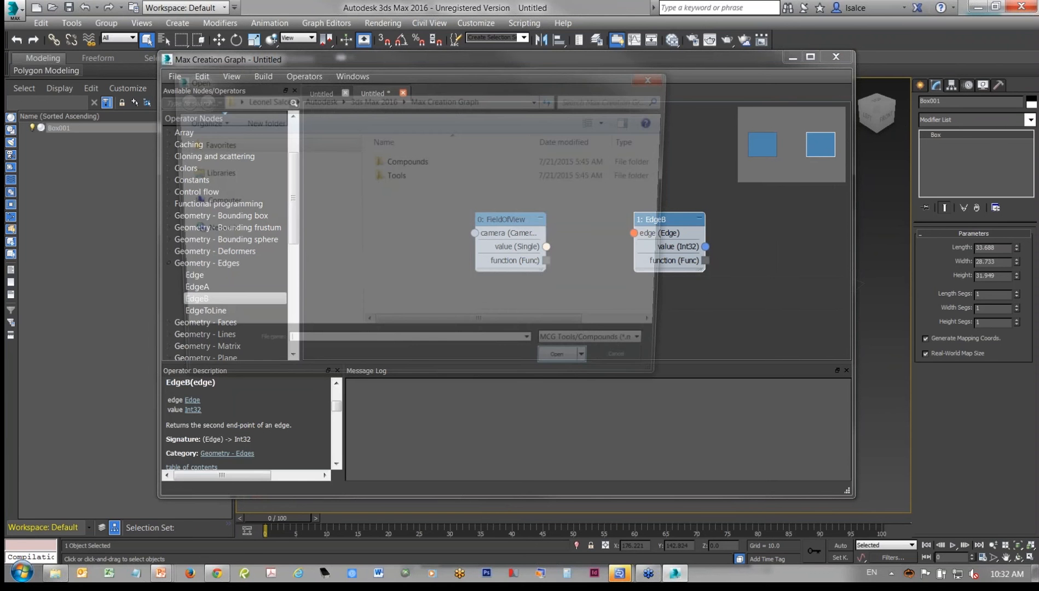
double_click(407, 162)
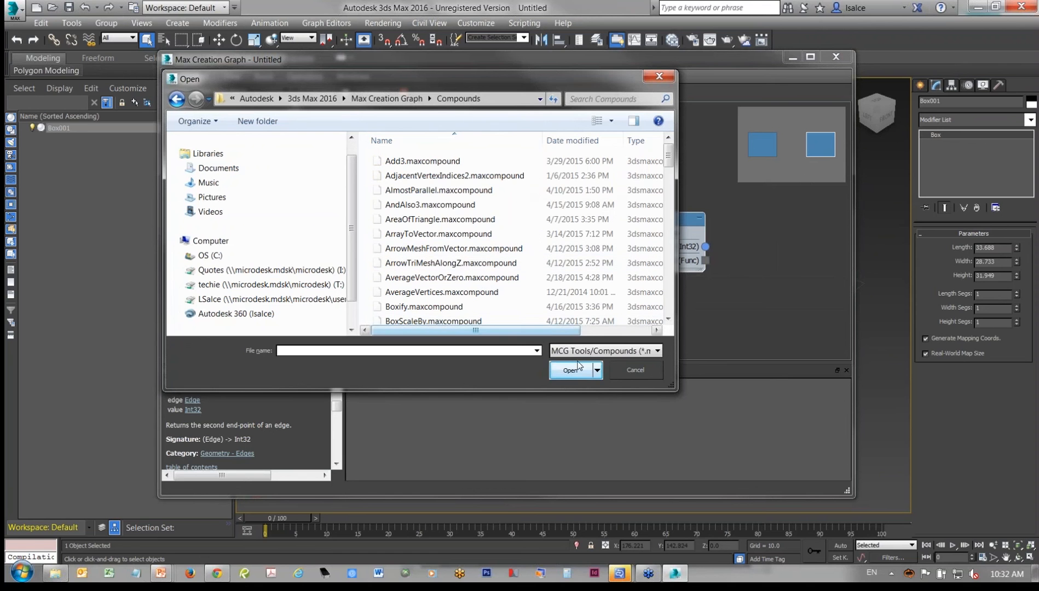
click(642, 372)
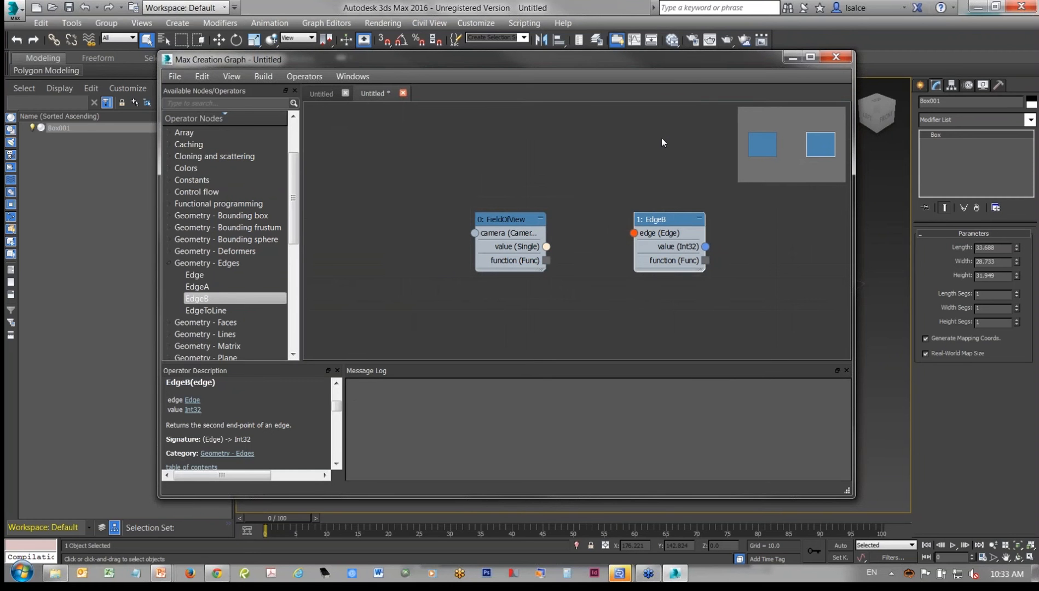
click(838, 57)
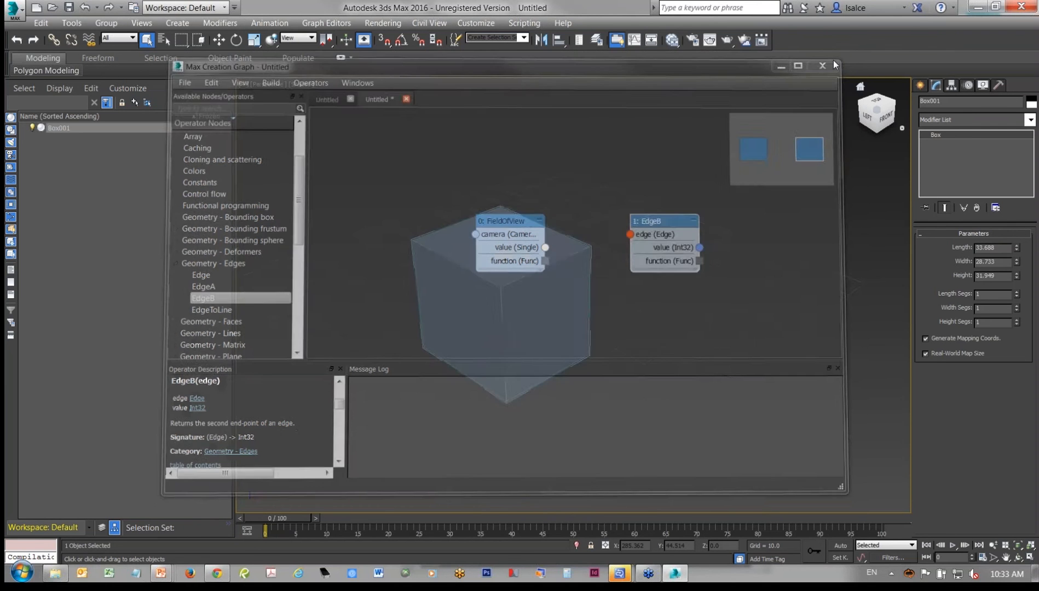
click(969, 119)
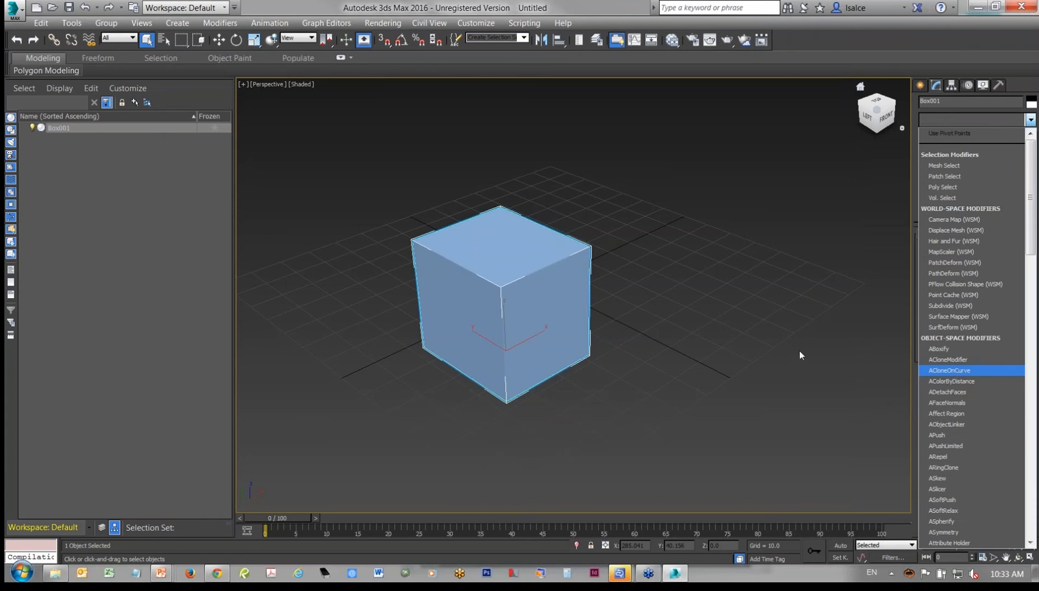
click(631, 362)
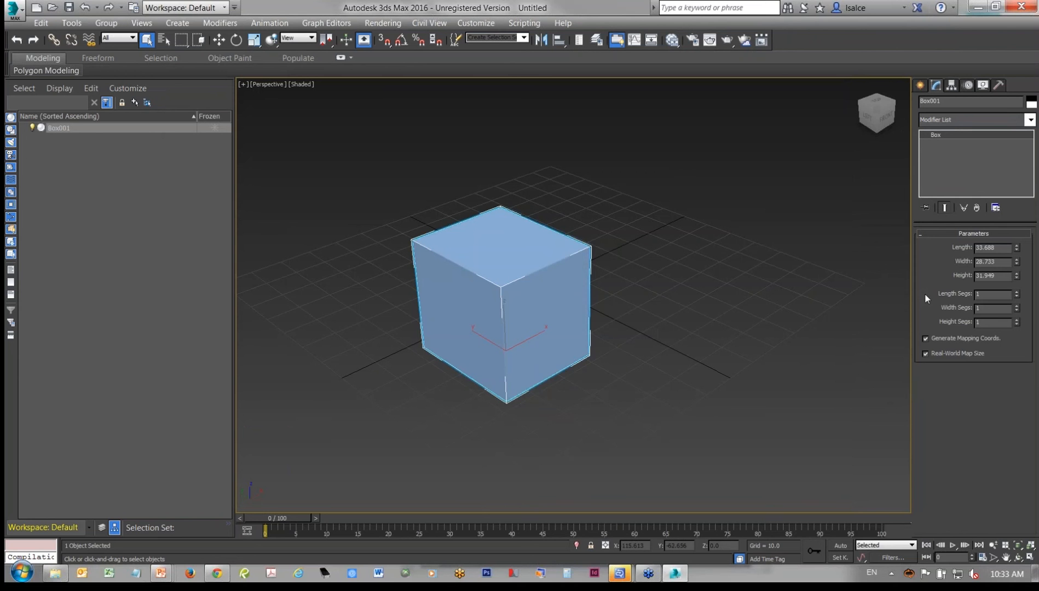
middle_drag(674, 362, 698, 360)
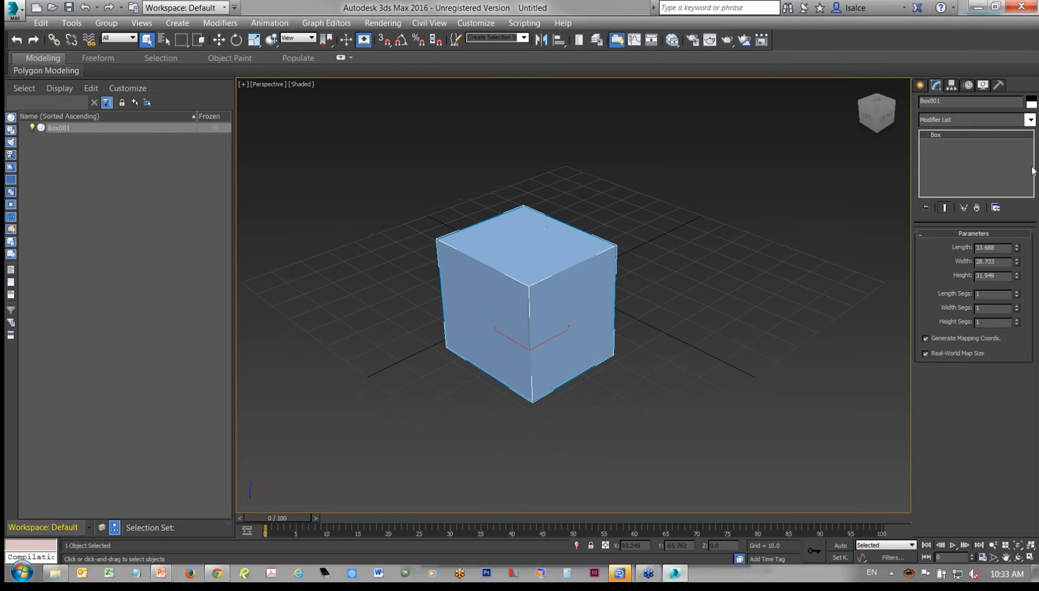
click(1030, 120)
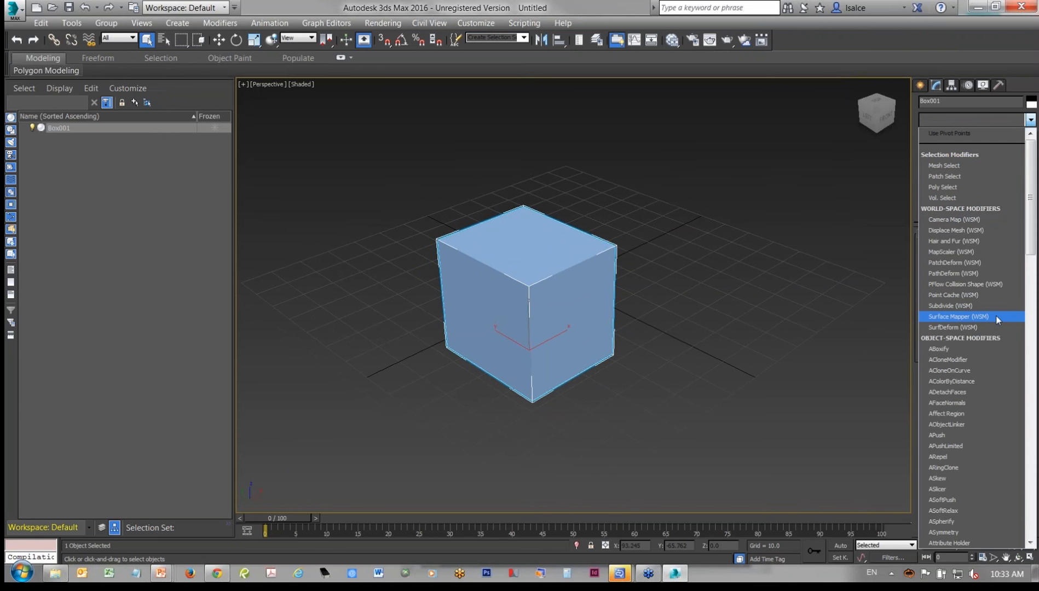
click(773, 263)
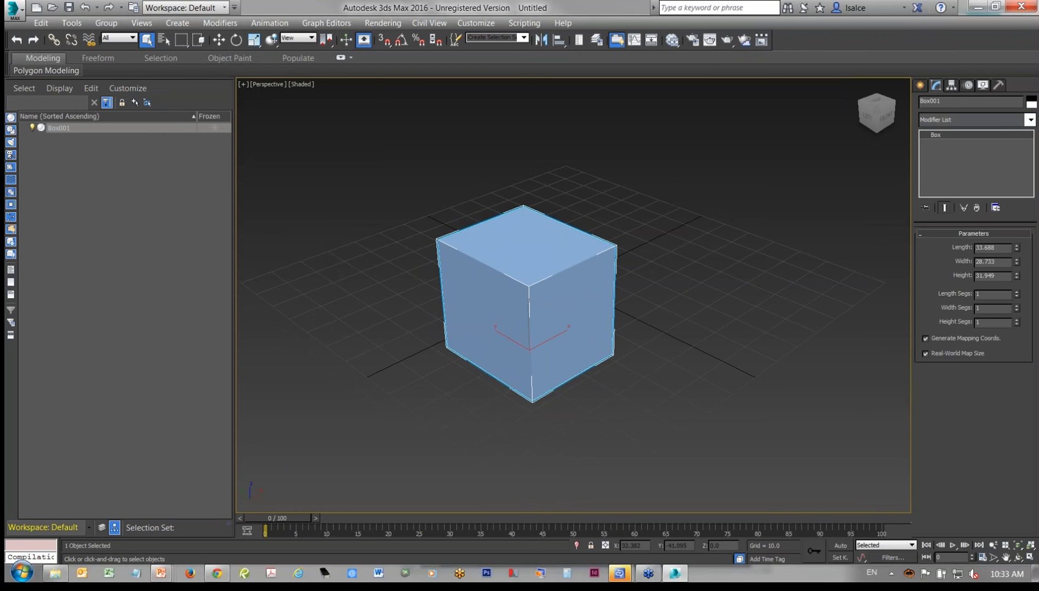
- Create a sphere with a radius of about 17 beside the box
middle_drag(675, 286, 509, 275)
scroll(509, 275, down, 3)
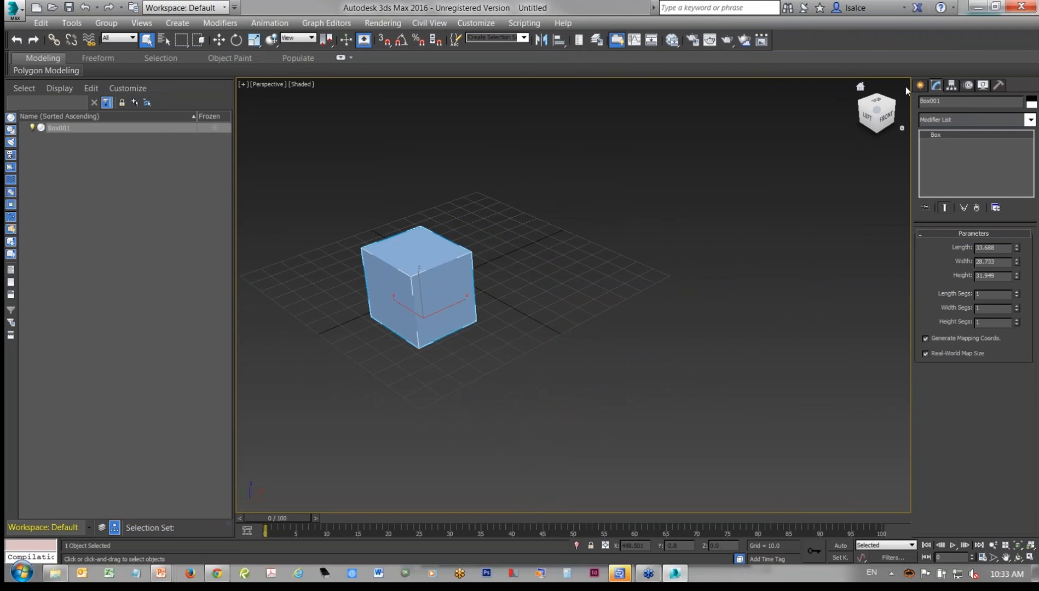
click(919, 86)
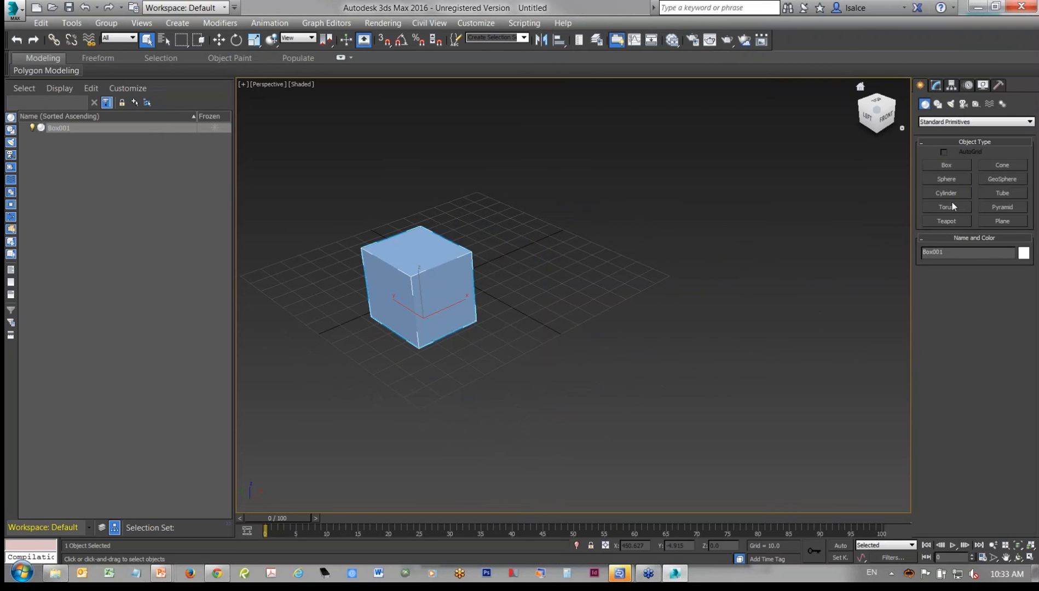
click(955, 179)
drag(578, 311, 589, 315)
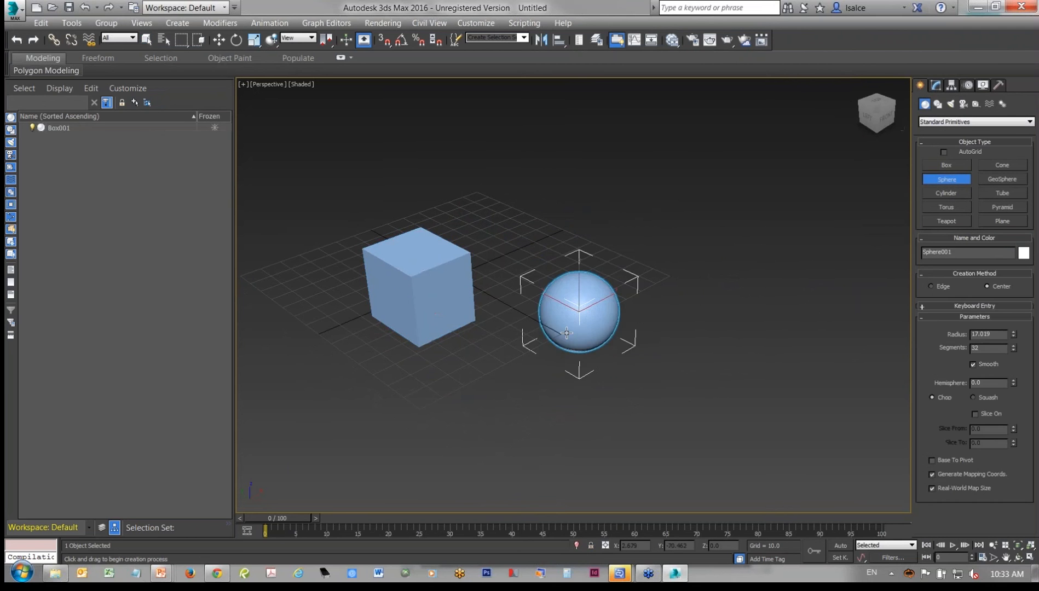
- Apply the ABoxify modifier to the sphere
key(z)
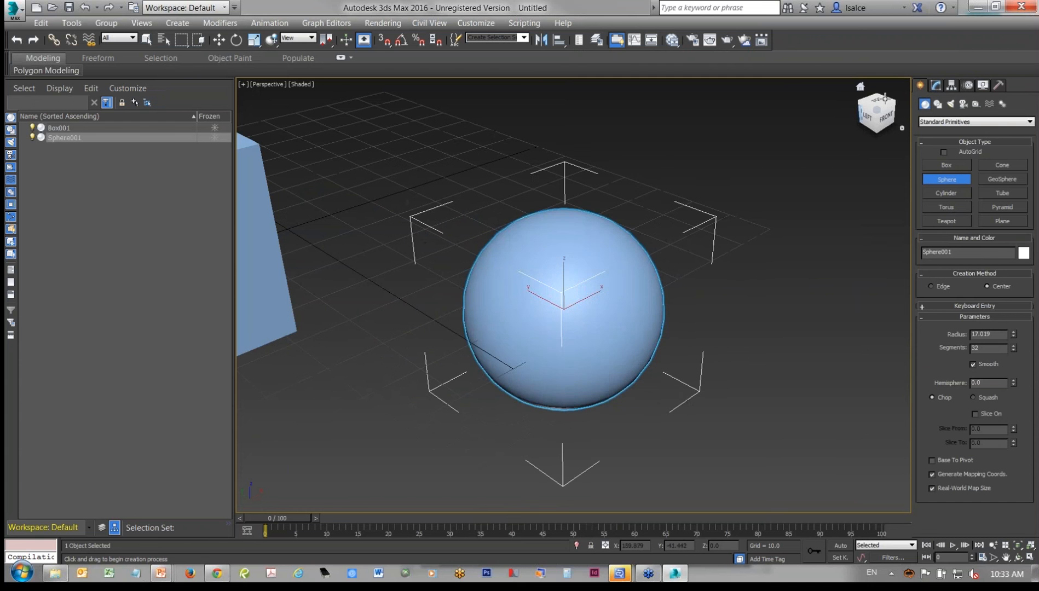
click(937, 86)
click(953, 121)
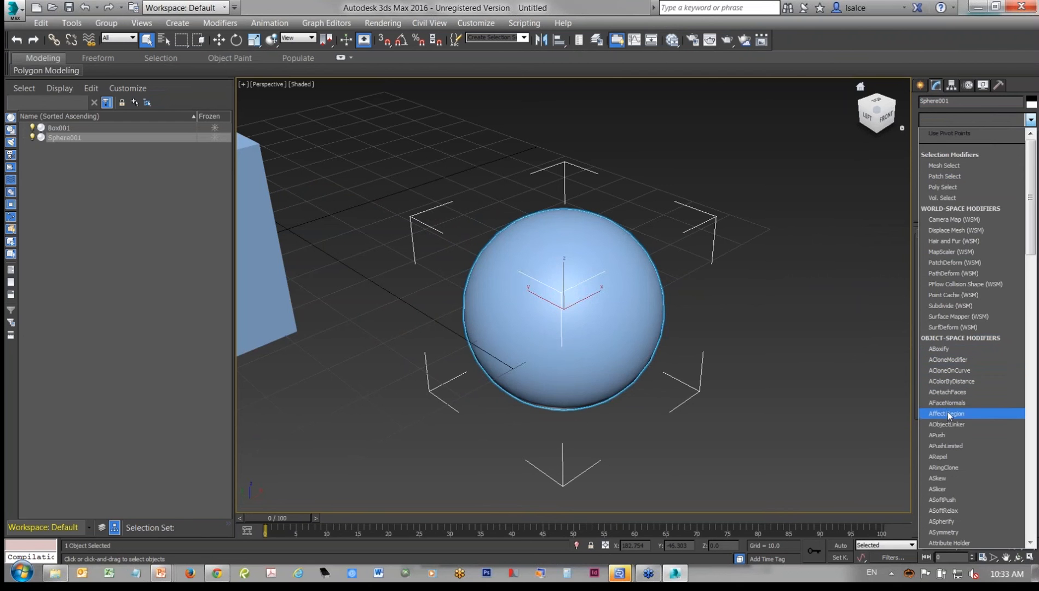
click(955, 351)
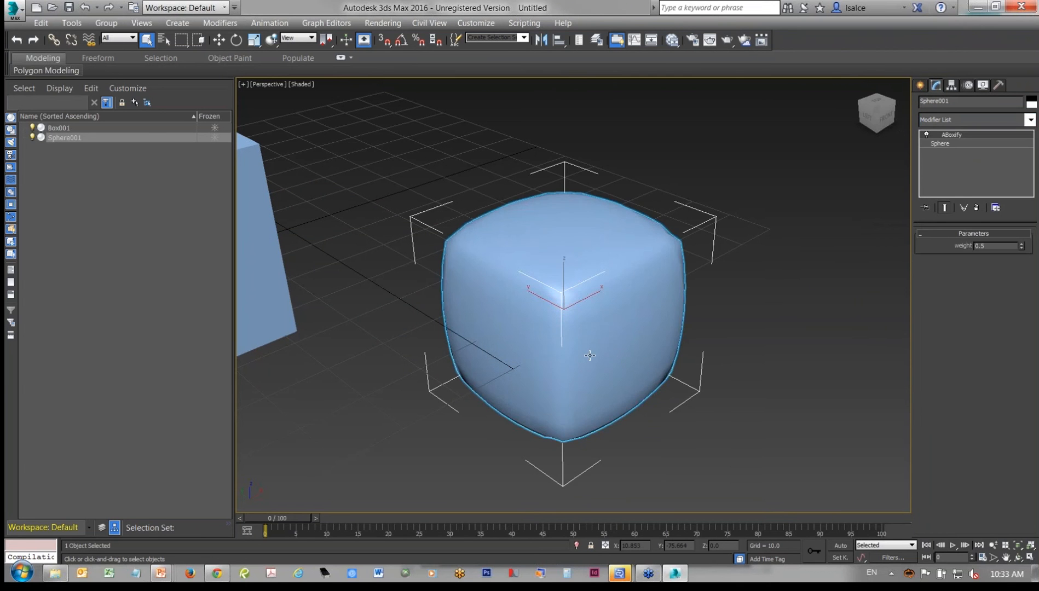
- Convert the boxified sphere to an Editable Poly
mouse_move(590, 355)
alt+middle_down()
mouse_move(659, 348)
mouse_move(594, 360)
alt+middle_up()
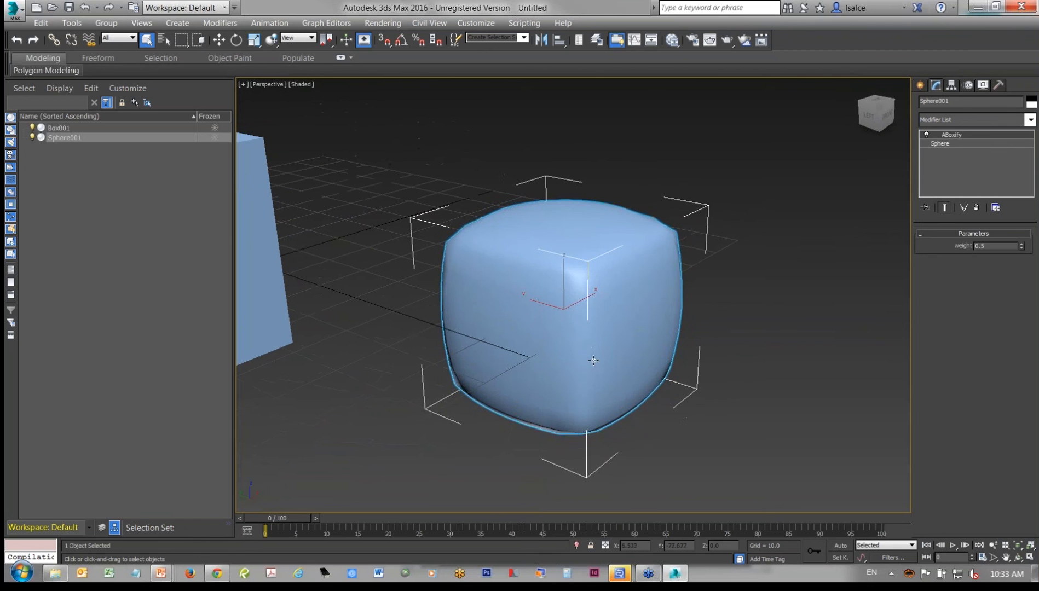
right_click(568, 299)
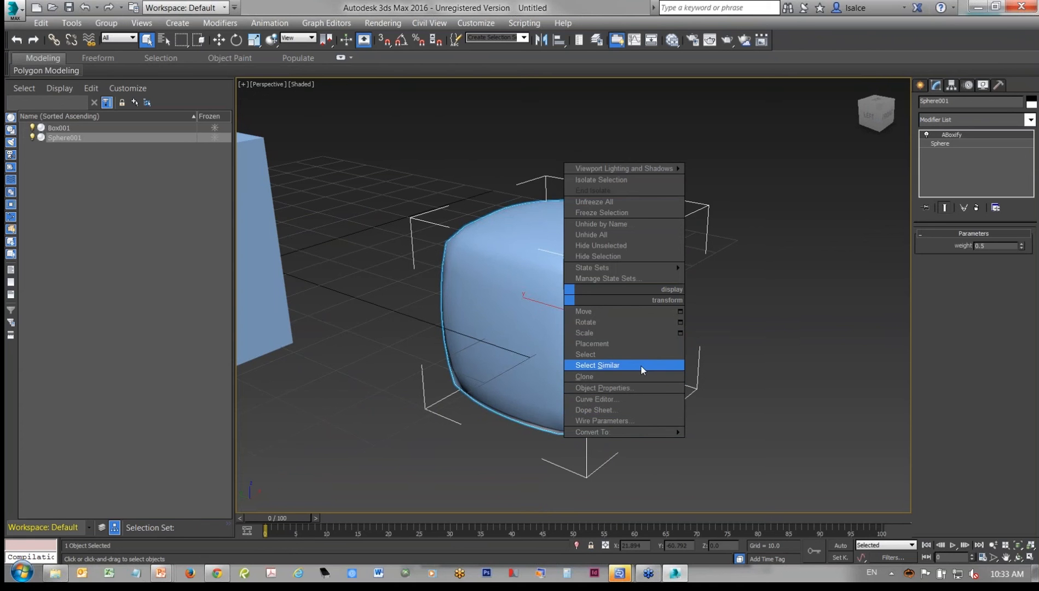
mouse_move(627, 433)
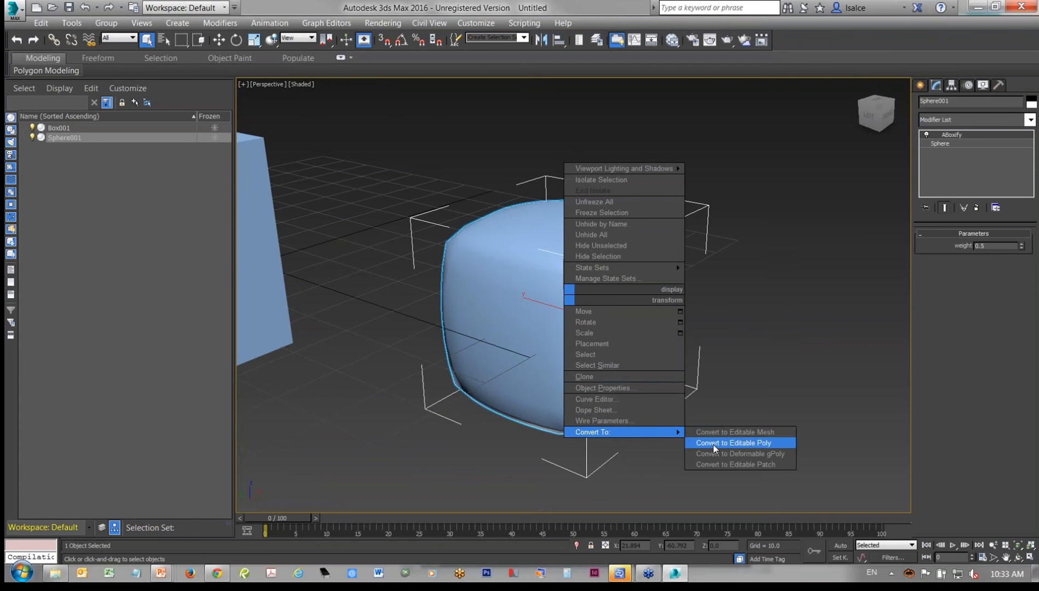
click(731, 438)
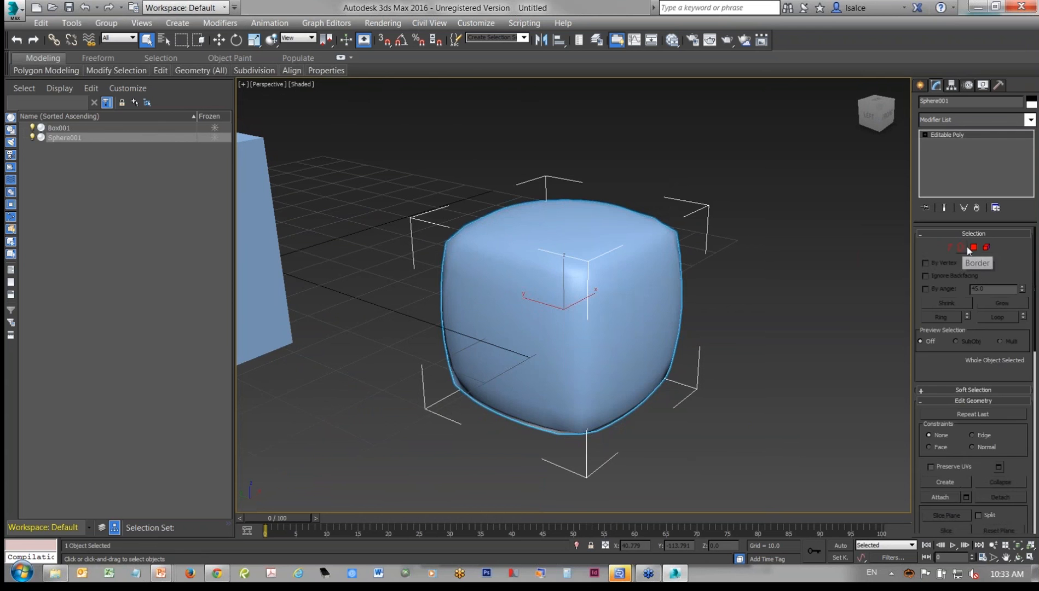
- Select the polygons across one side face of the boxified sphere, try moving them along one axis, and undo the move
click(972, 248)
drag(715, 434, 583, 253)
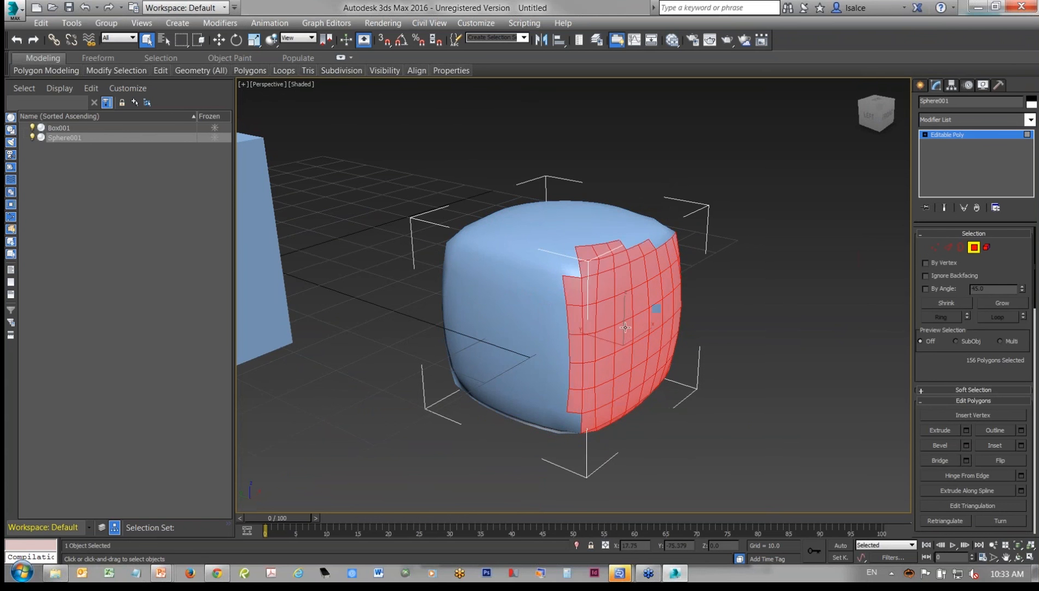
key(w)
mouse_move(588, 335)
mouse_down()
mouse_move(635, 349)
mouse_move(598, 339)
mouse_up()
key(ctrl+z)
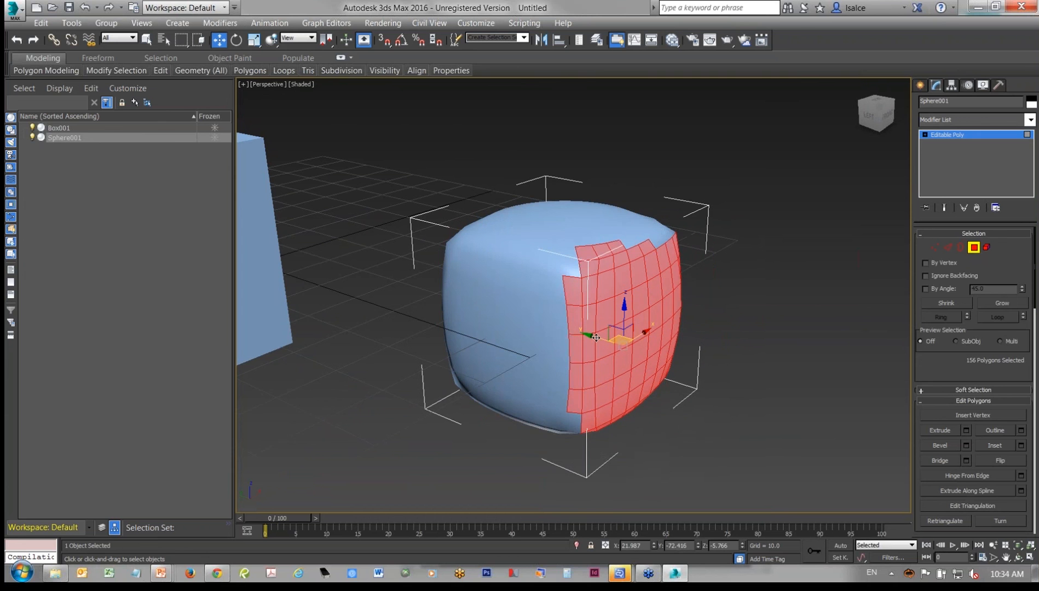
- Undo the polygon selection and Editable Poly conversion, and try ABoxify weights of 0.6 and 0.7 on the sphere
key(ctrl+z)
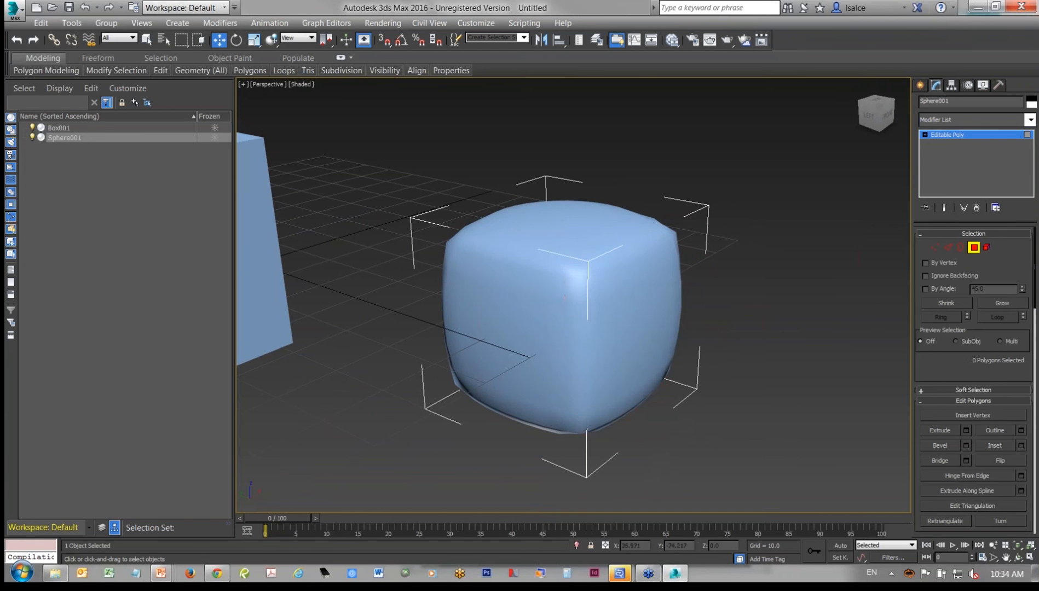
key(ctrl+z)
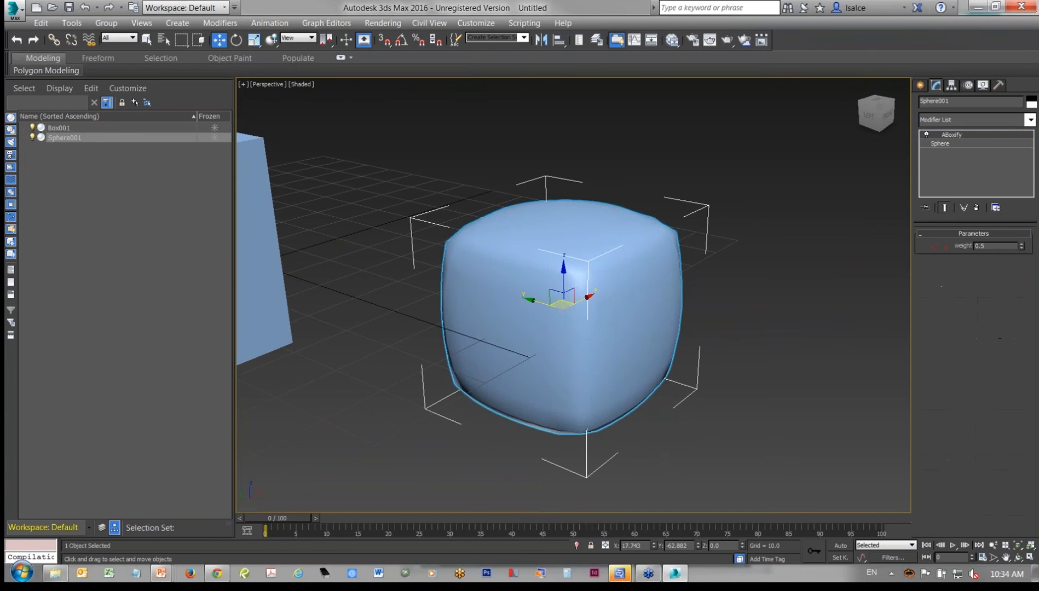
click(1021, 244)
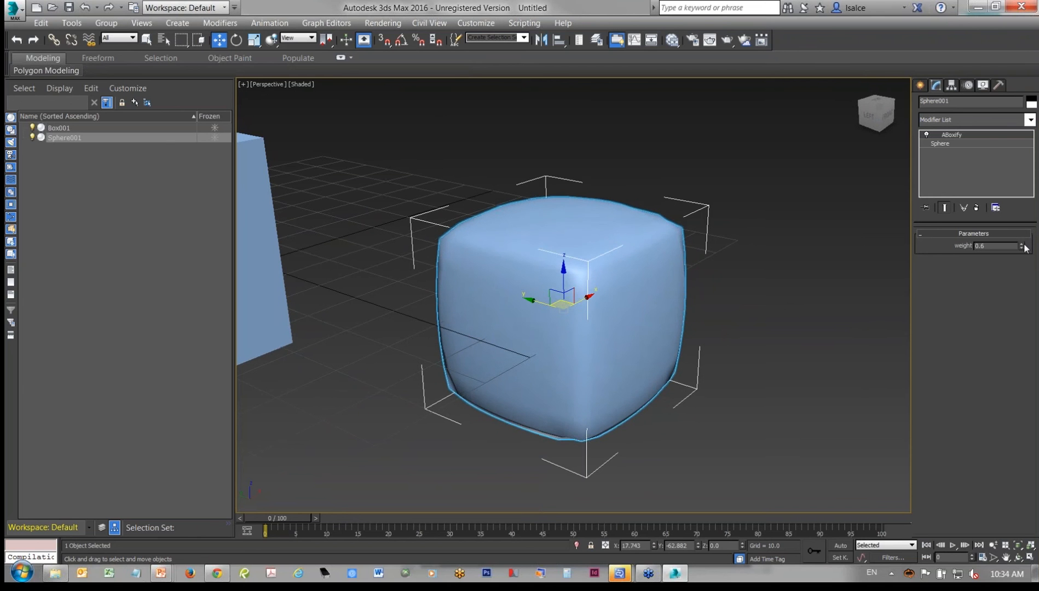
click(1022, 244)
click(1022, 243)
click(1021, 249)
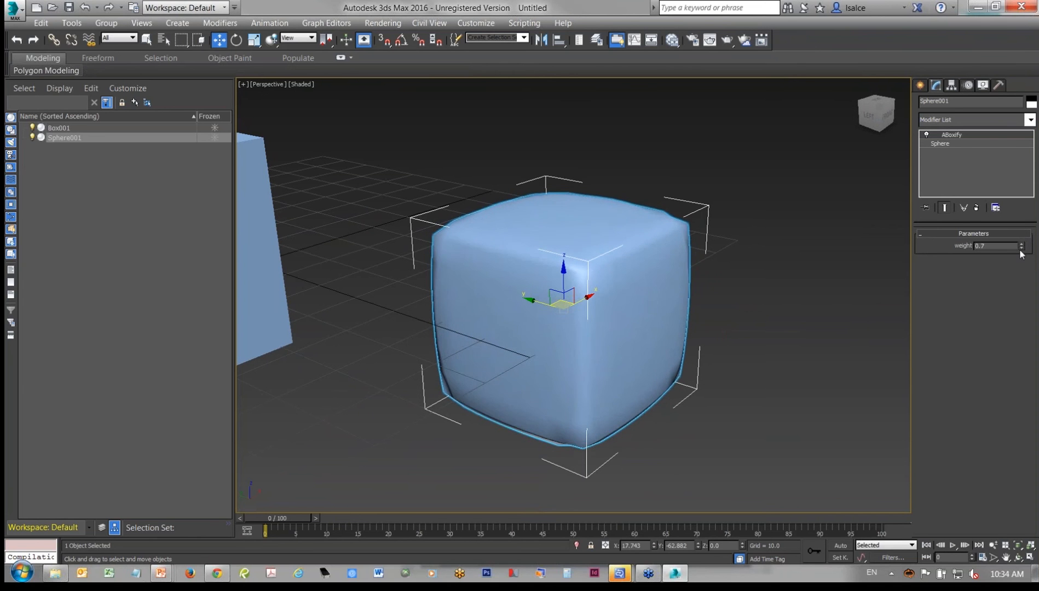
click(1022, 250)
click(1021, 249)
click(1021, 249)
- Delete the boxified sphere so that only the box is left in the scene
click(692, 397)
scroll(691, 397, down, 4)
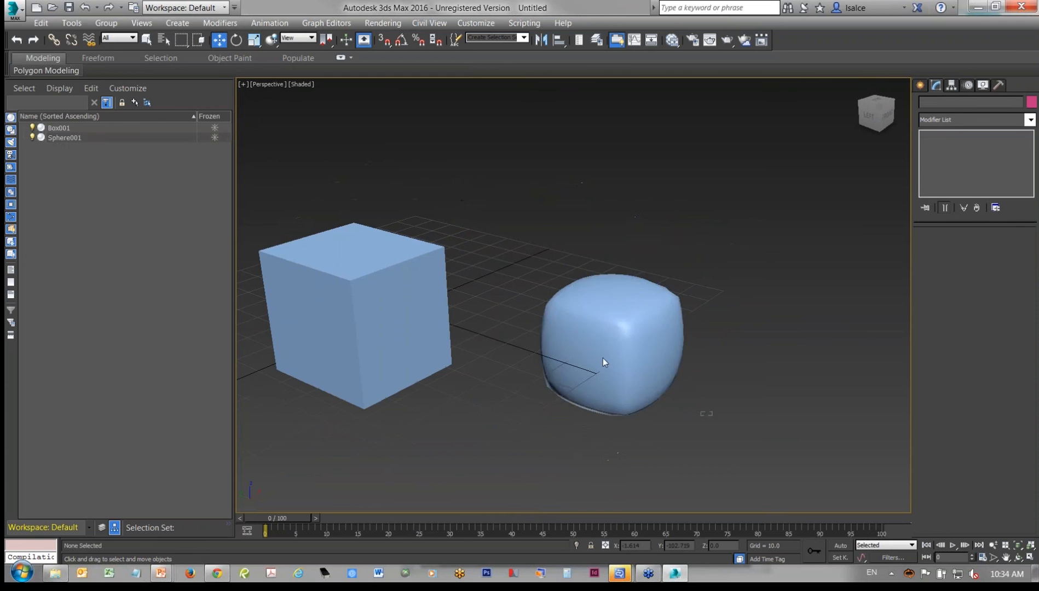
click(604, 358)
key(Delete)
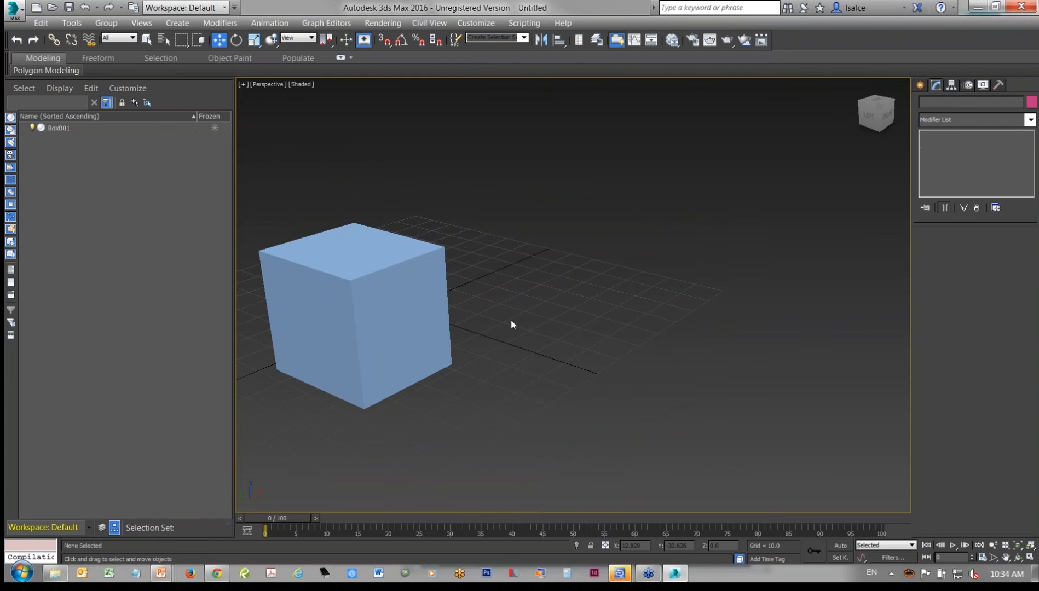
- Scale the box uniformly to about 67 percent
middle_drag(511, 319, 493, 317)
scroll(497, 319, down, 6)
scroll(456, 347, up, 2)
click(467, 312)
right_click(470, 300)
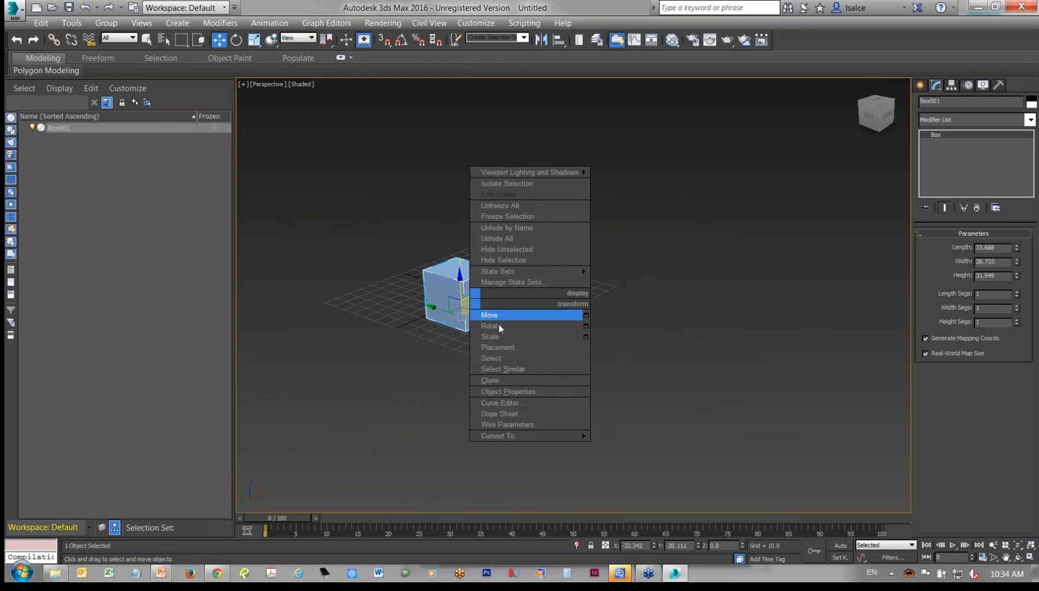
click(496, 337)
drag(461, 320, 545, 344)
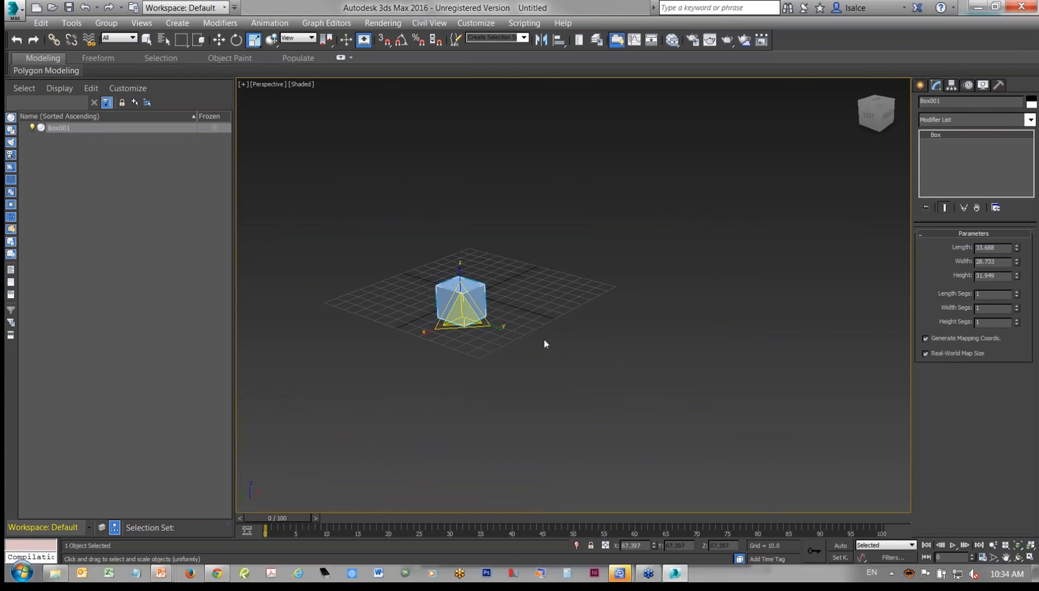
scroll(486, 329, up, 6)
scroll(486, 329, down, 3)
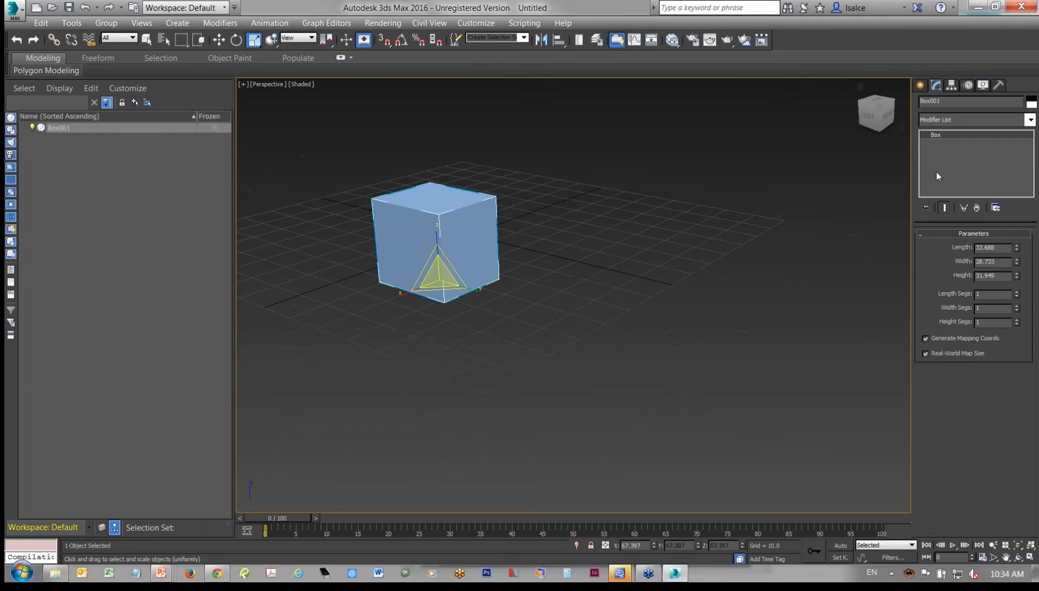
right_click(445, 263)
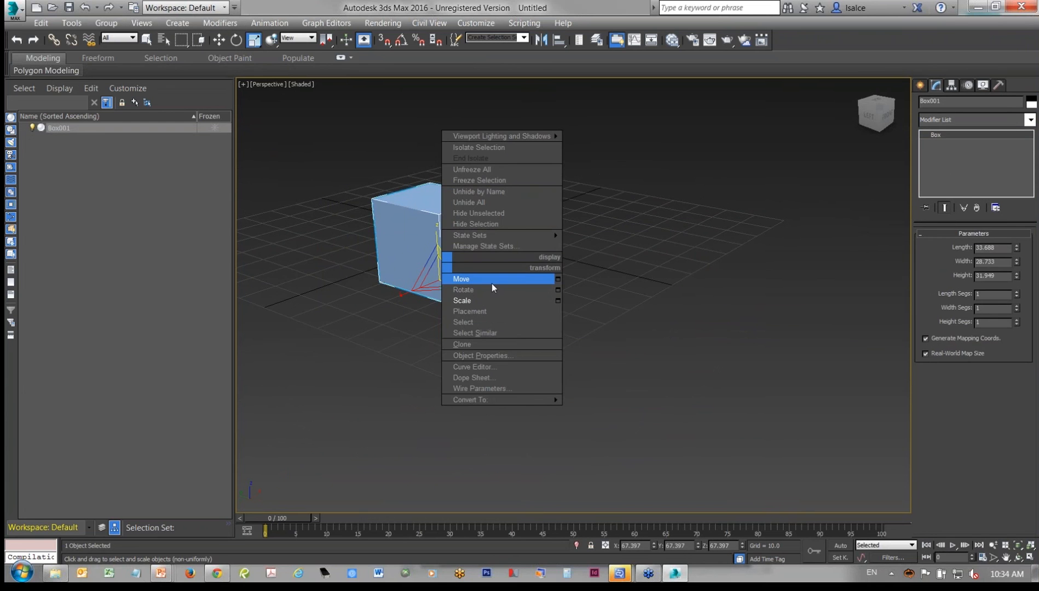
click(493, 283)
shift+drag(422, 292, 534, 318)
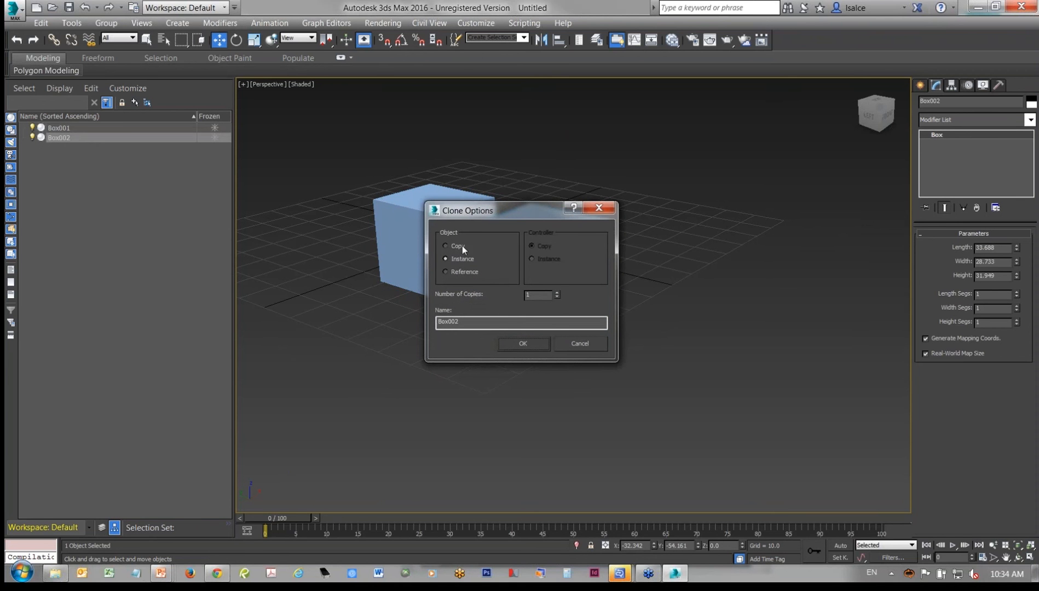
click(570, 340)
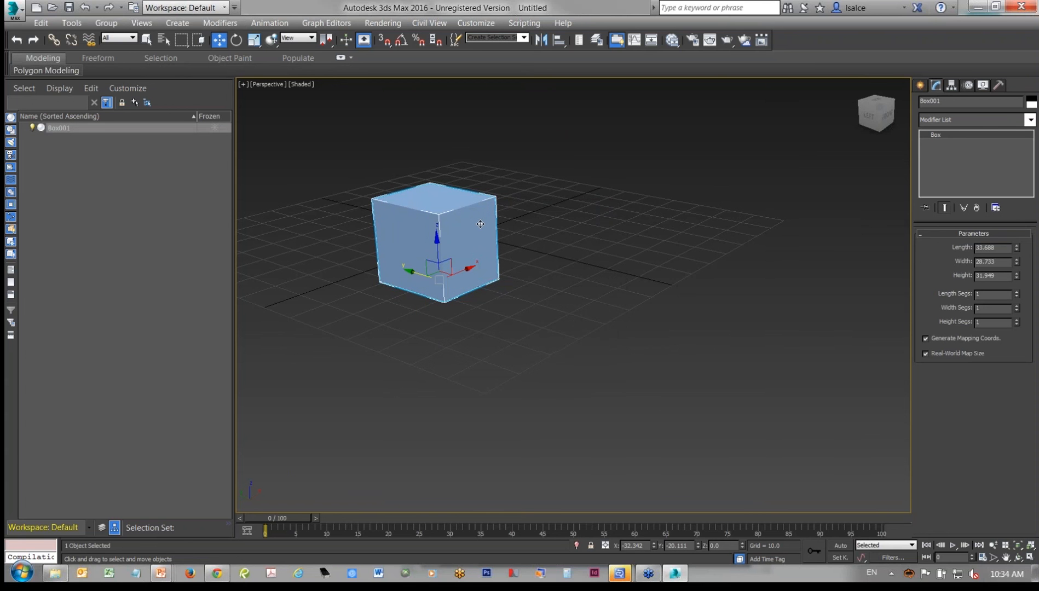
- Apply the ACloneModifier to the box with 2 clones and an X offset of 46.1
click(980, 119)
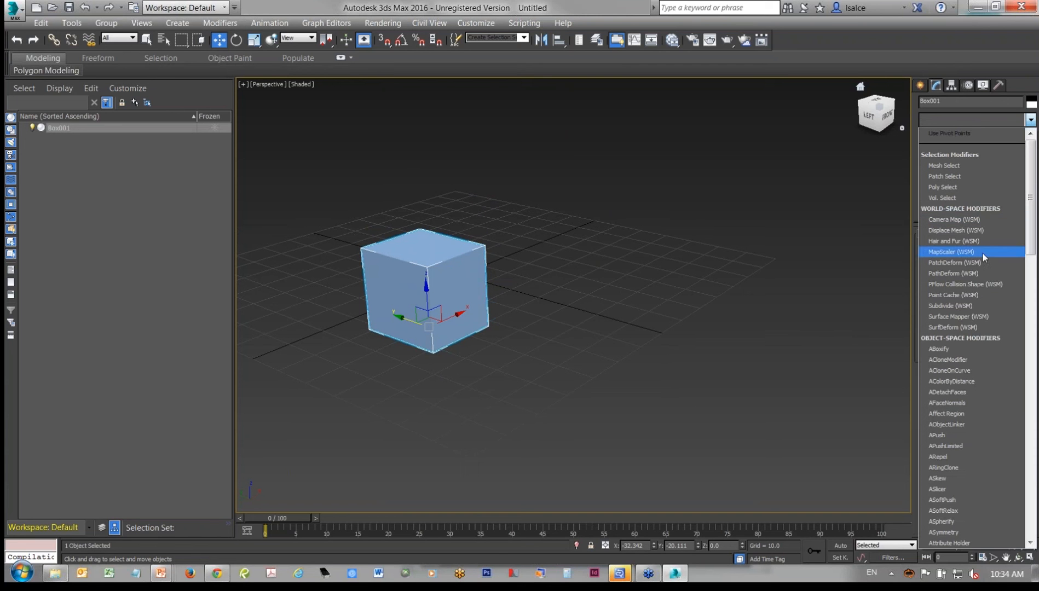
click(963, 359)
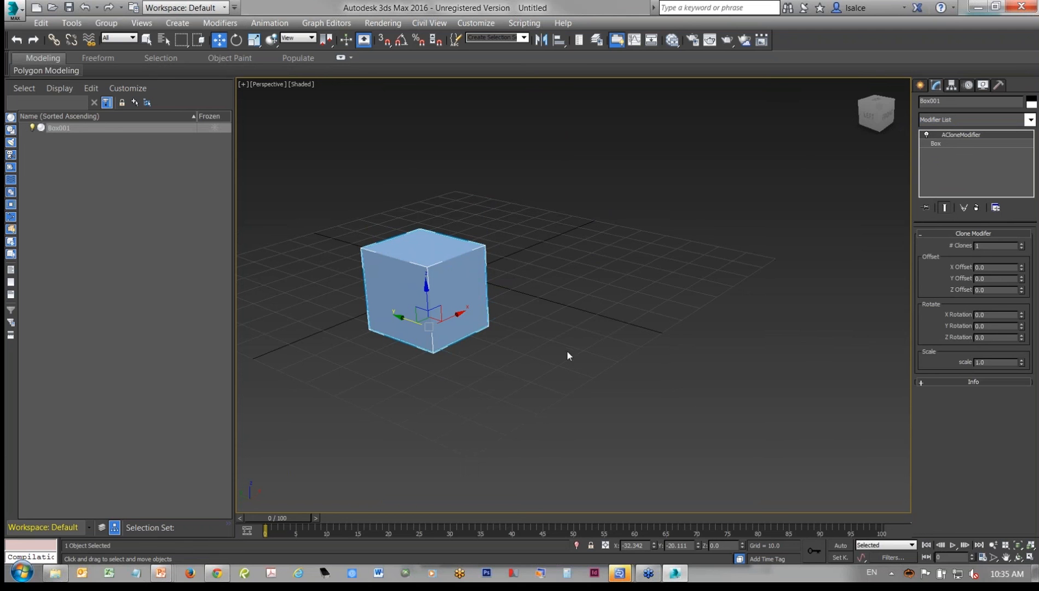
alt+middle_drag(570, 355, 506, 253)
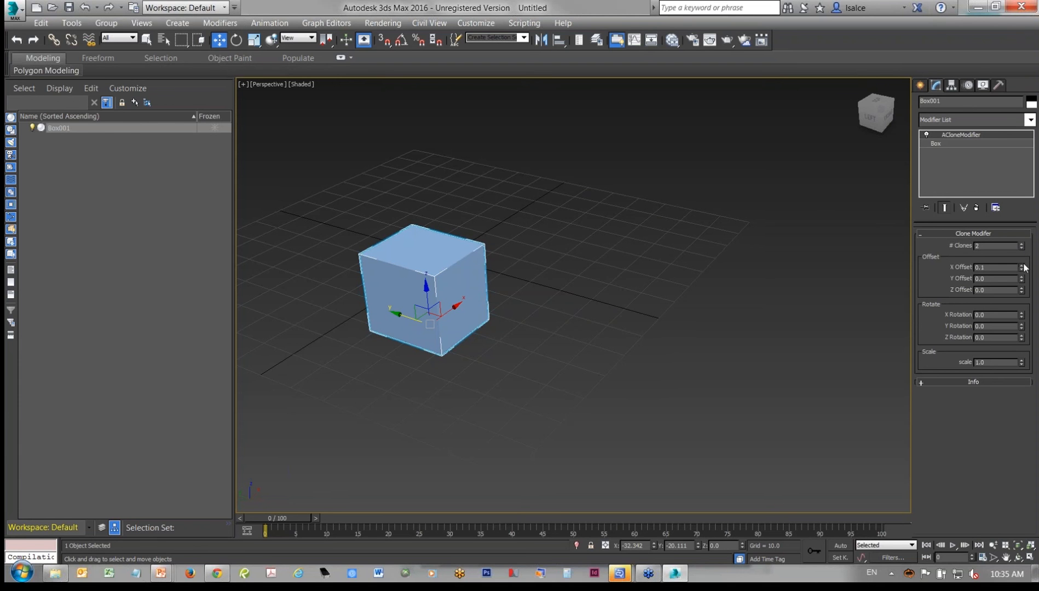
drag(1022, 267, 997, 5)
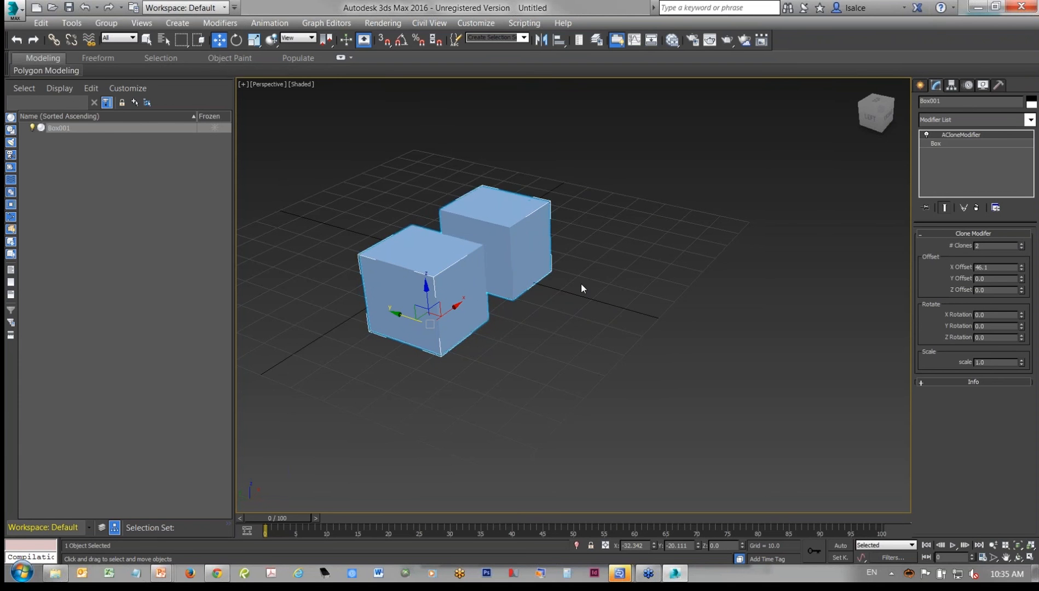
- Set the clone count to 6, with a Y offset of 8.1 and a Z offset of 11.7
alt+middle_drag(581, 286, 488, 335)
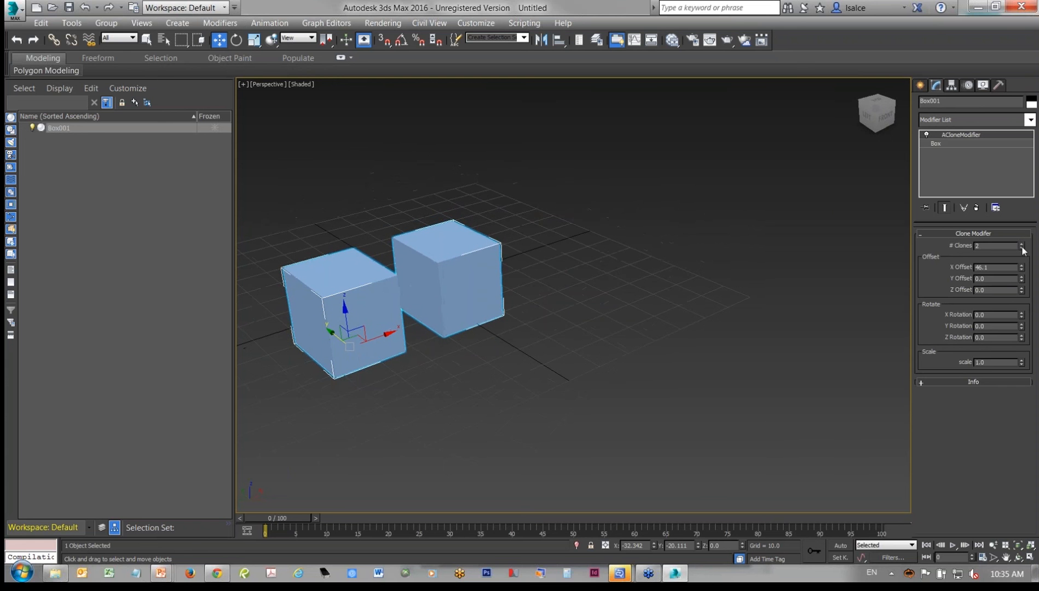
drag(1022, 248, 1011, 243)
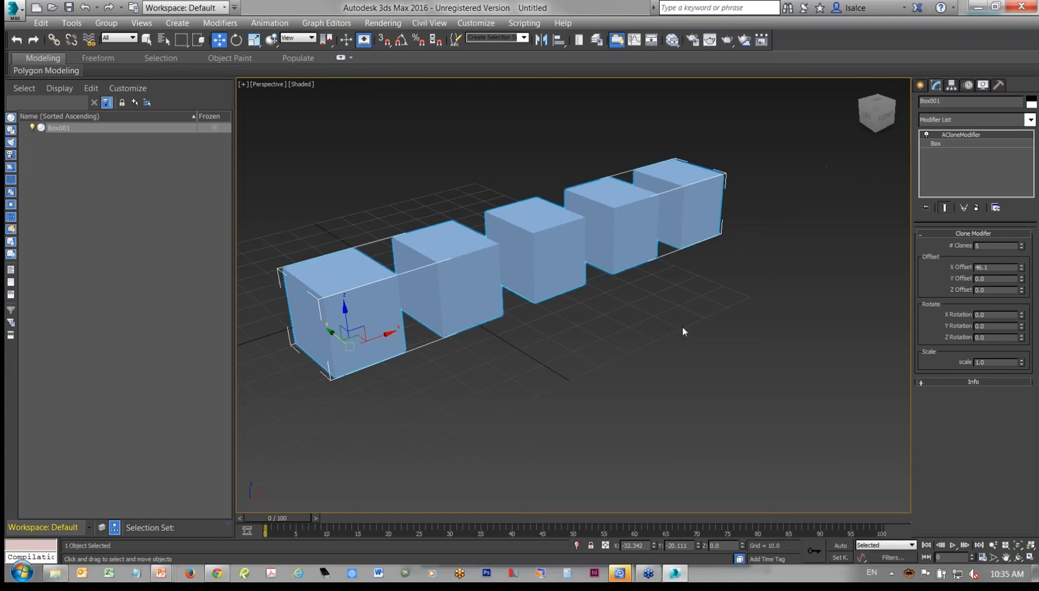
scroll(677, 324, down, 3)
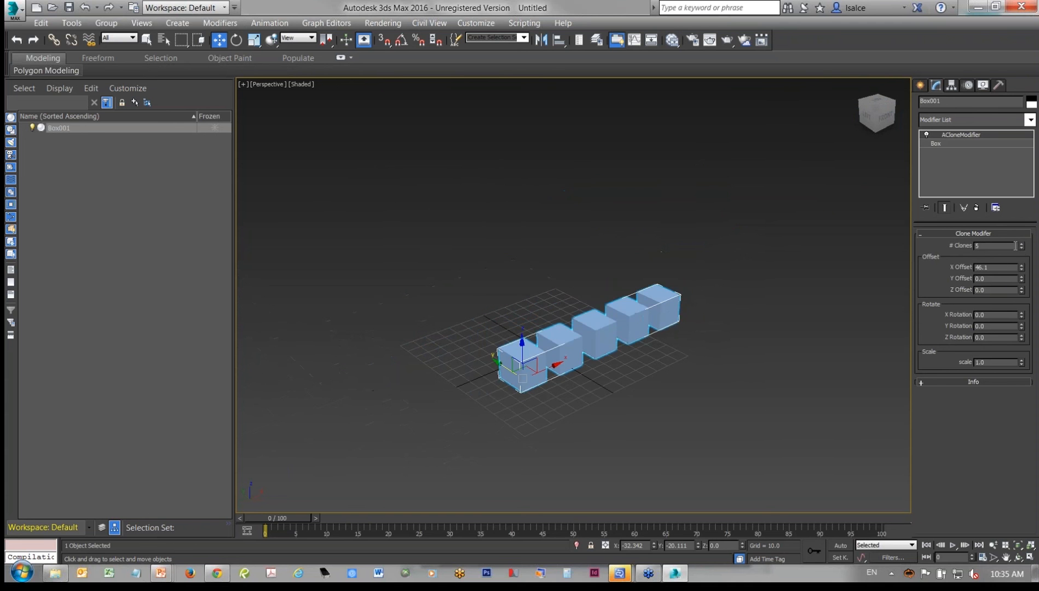
drag(1021, 248, 1022, 247)
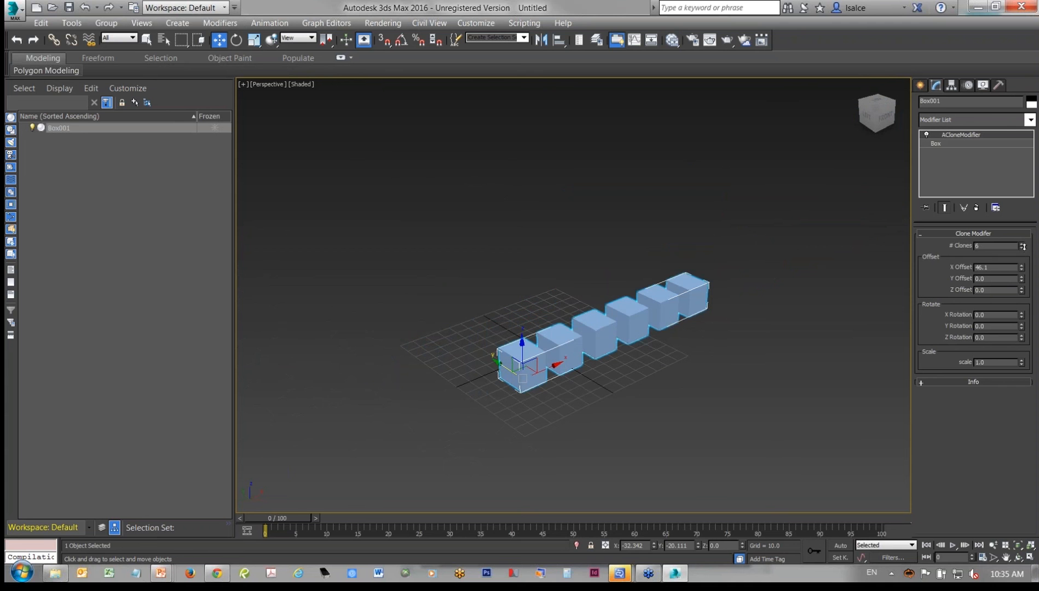
scroll(814, 304, up, 4)
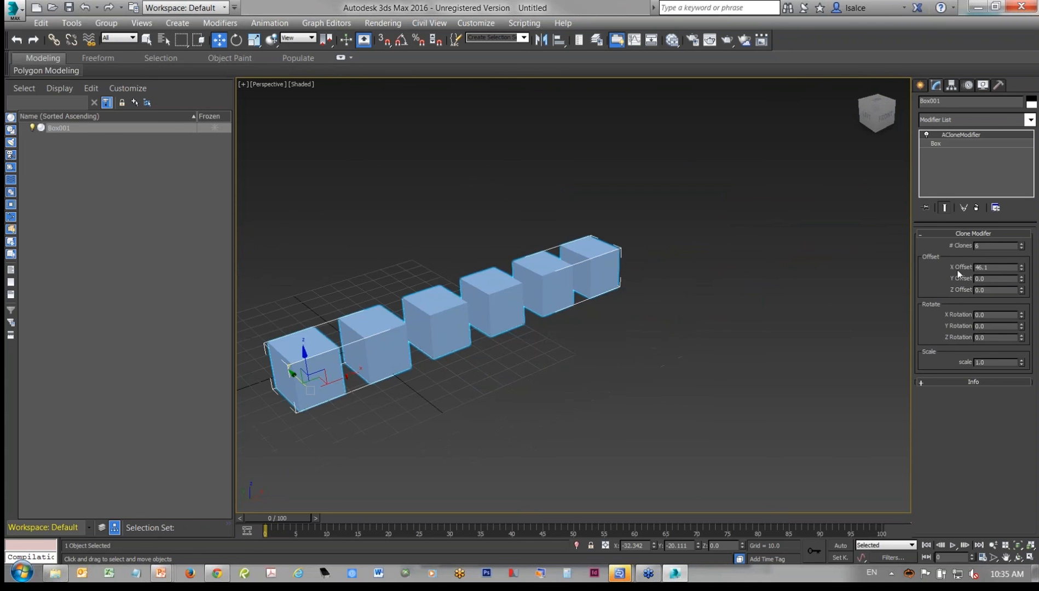
mouse_move(1021, 279)
mouse_down()
mouse_move(1001, 159)
mouse_move(1022, 295)
mouse_move(997, 188)
mouse_move(1000, 229)
mouse_up()
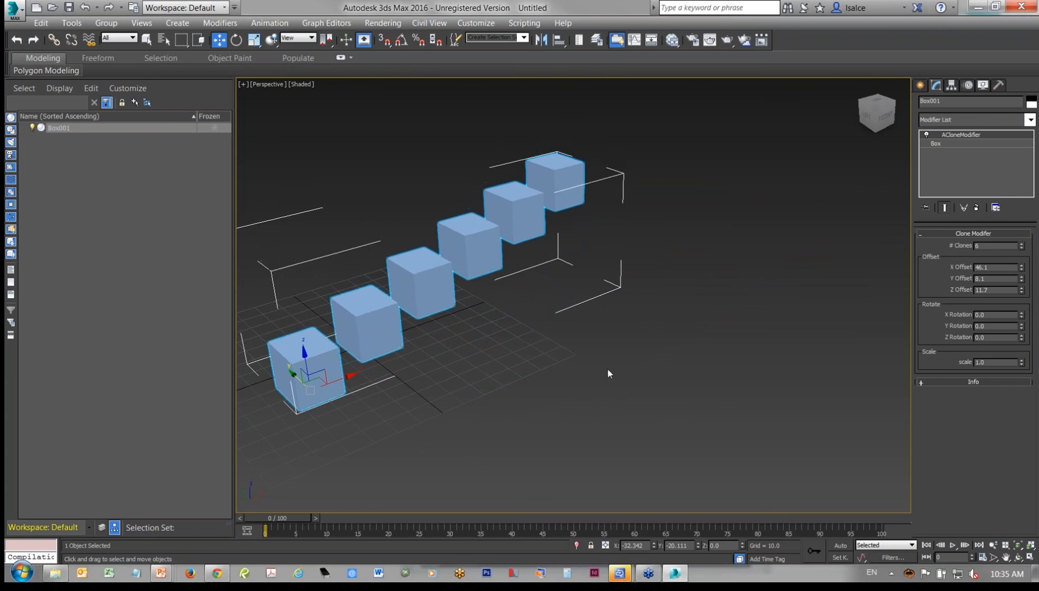
- Set the clone rotation to 85.4 in X, -31.4 in Y and 16.8 in Z
middle_drag(607, 368, 646, 379)
alt+middle_drag(635, 378, 664, 388)
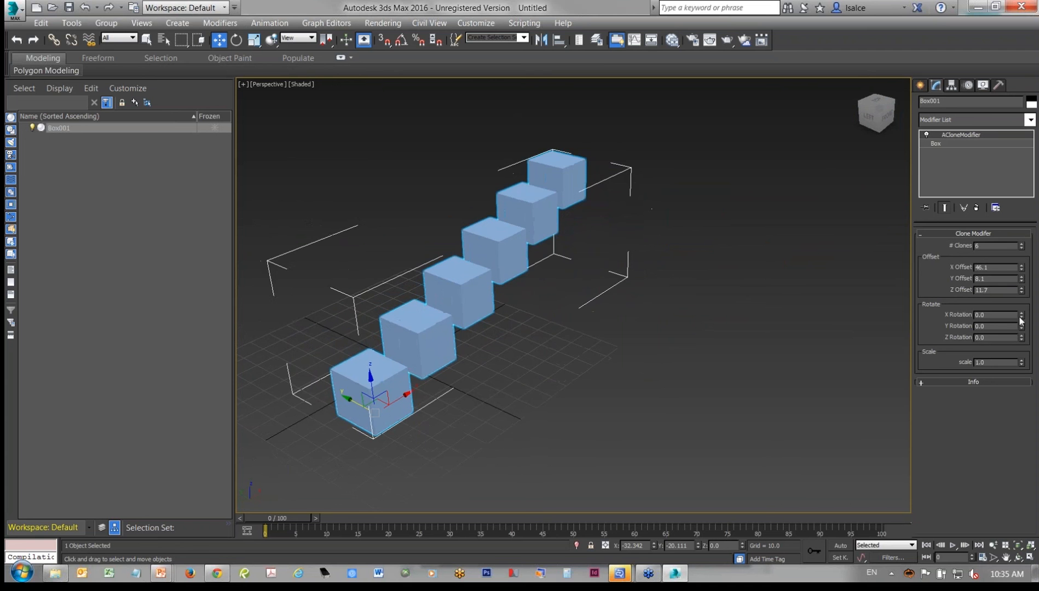
mouse_move(1022, 320)
mouse_down()
mouse_move(1006, 538)
mouse_move(1016, 408)
mouse_up()
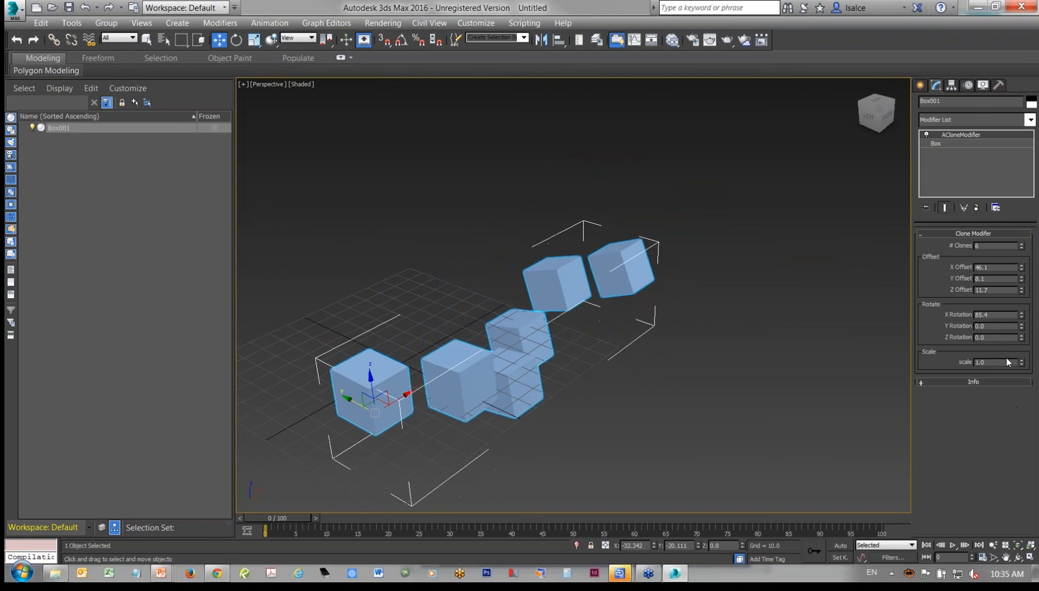
mouse_move(1022, 327)
mouse_down()
mouse_move(1020, 213)
mouse_move(1020, 416)
mouse_up()
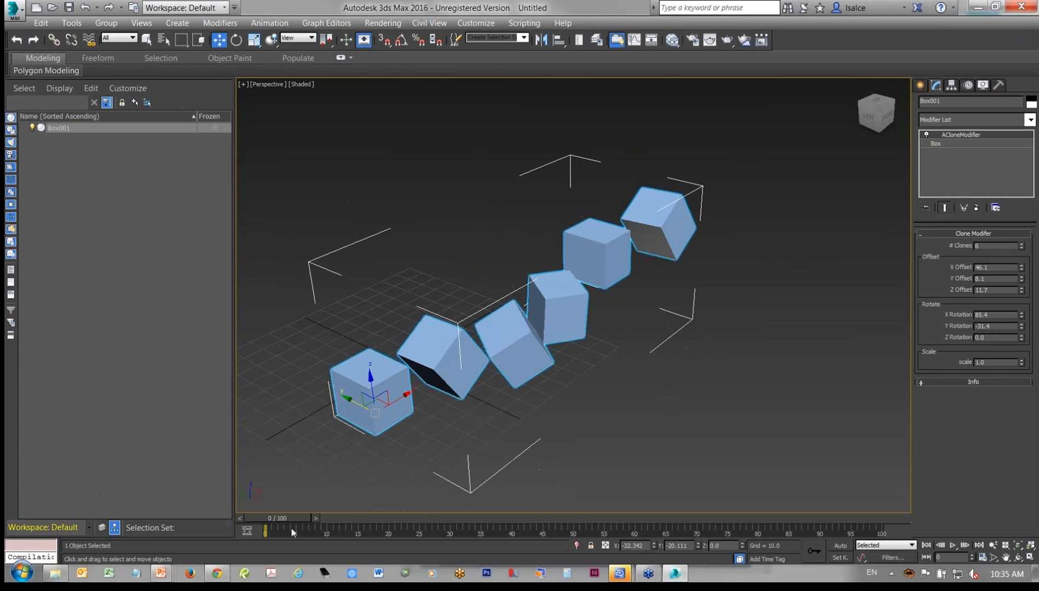
mouse_move(1022, 337)
mouse_down()
mouse_move(1008, 249)
mouse_move(1008, 378)
mouse_move(1011, 329)
mouse_up()
- Set the base box's length to 20.546 and width to 25.549, and raise the ACloneModifier's clone count to 12
click(960, 144)
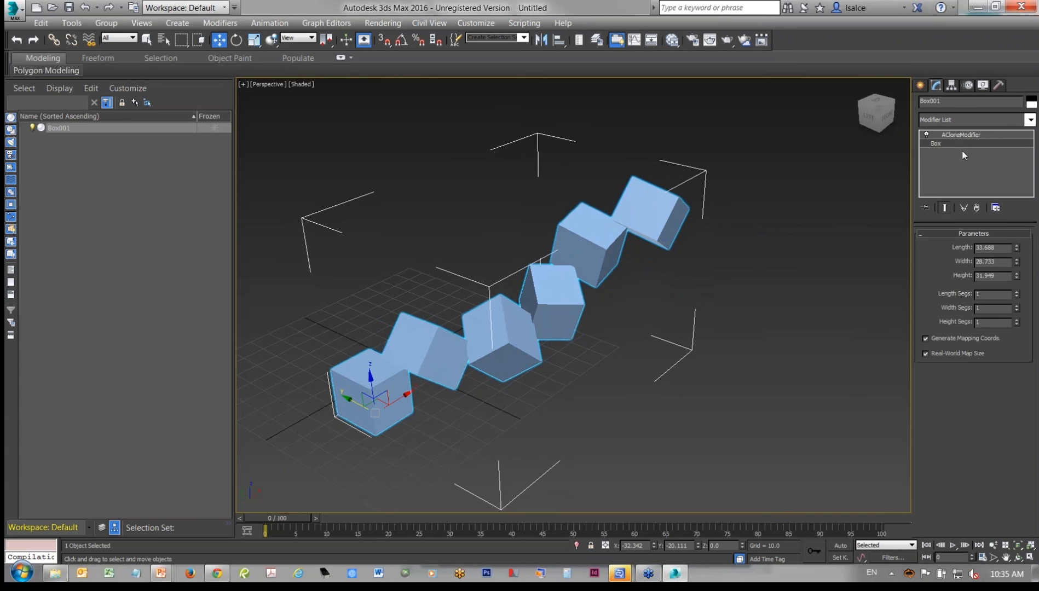
mouse_move(1017, 249)
mouse_down()
mouse_move(1020, 275)
mouse_move(1017, 244)
mouse_up()
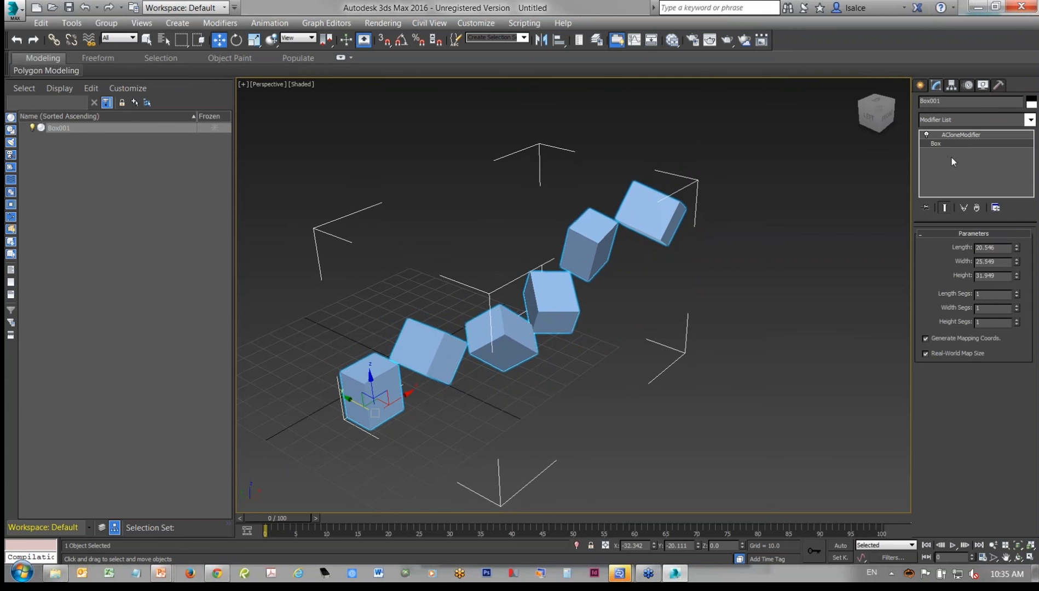
click(962, 136)
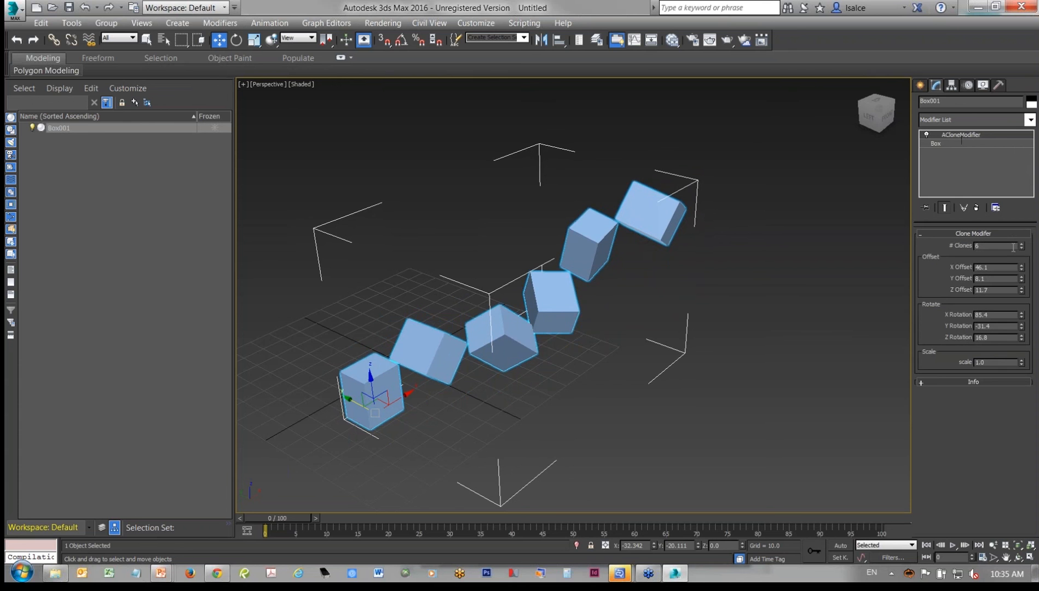
drag(1022, 248, 1023, 241)
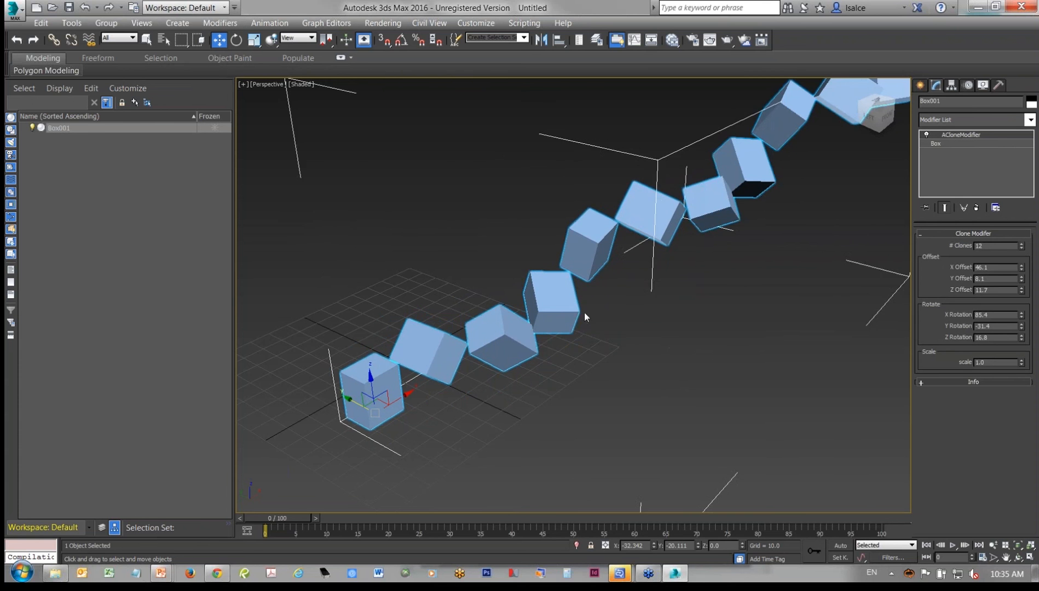
scroll(572, 289, down, 10)
scroll(572, 290, up, 5)
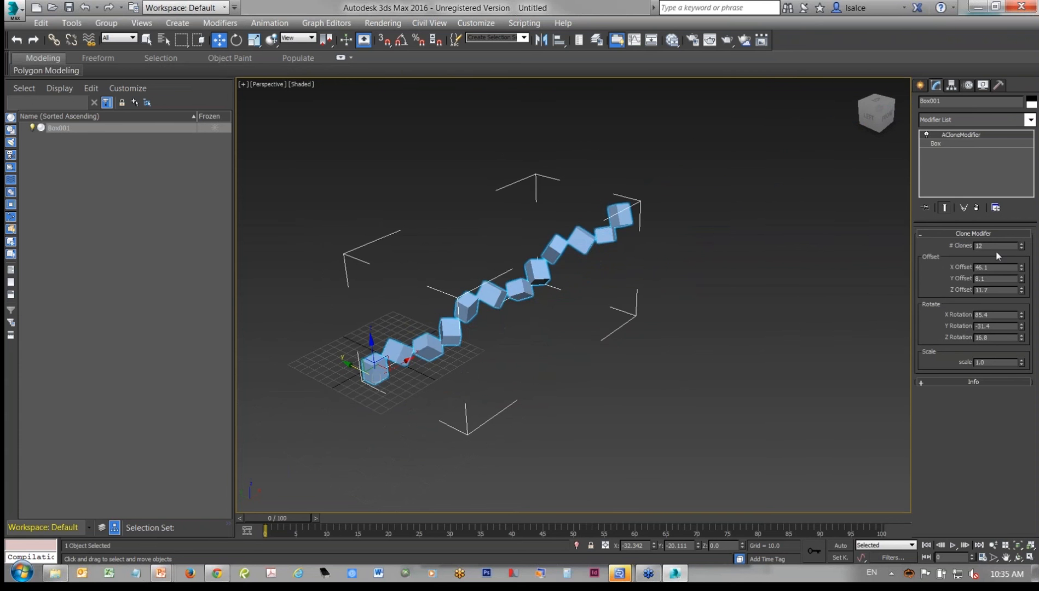
- Auto-key the clone settings at frame 42 with 2 clones, a Y offset of 68.9 and an X rotation of 100
click(841, 545)
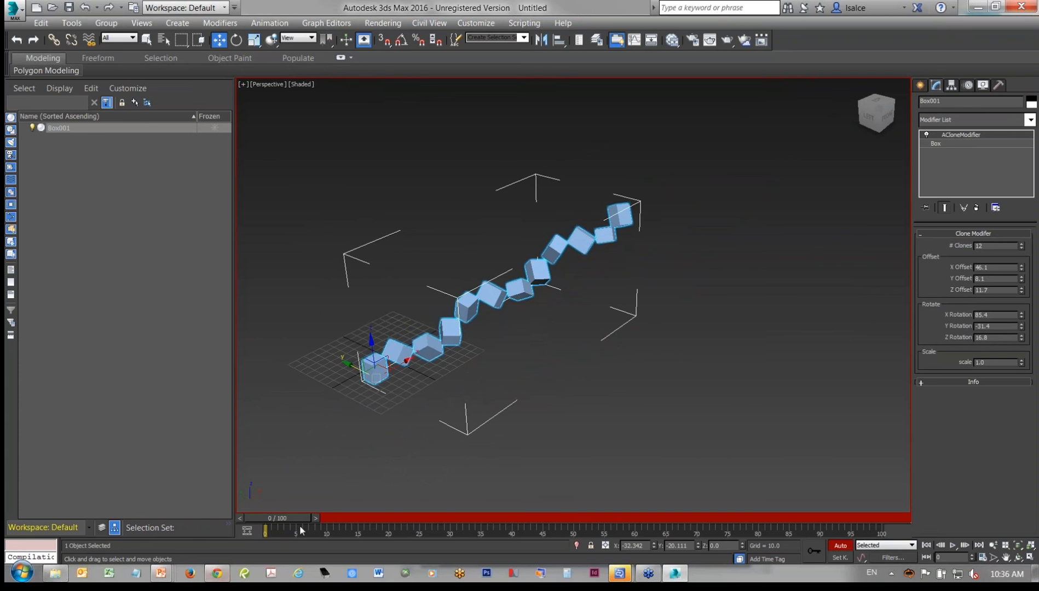
drag(296, 524, 525, 519)
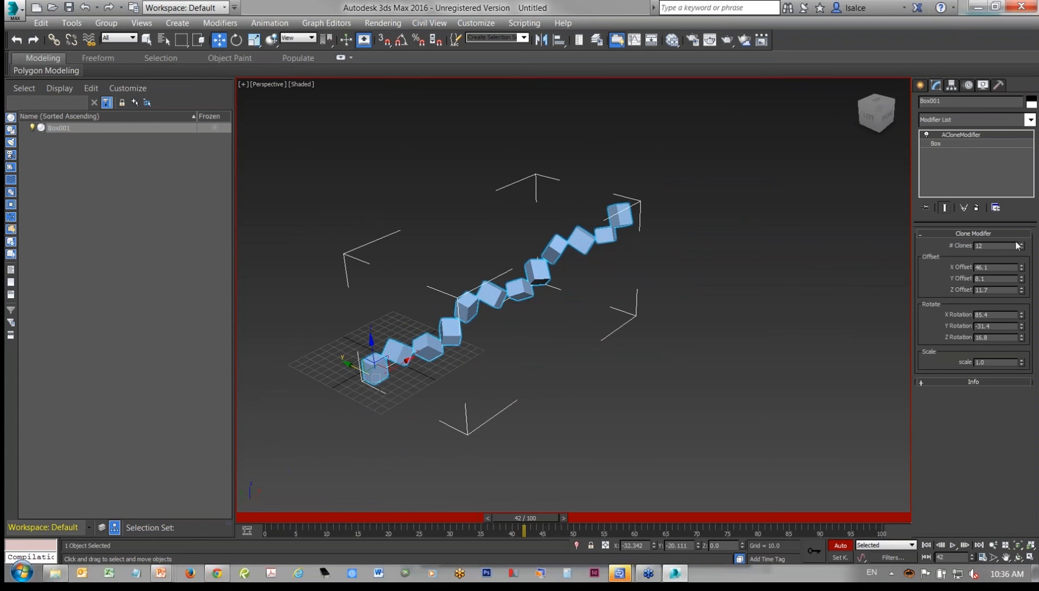
drag(1024, 250, 1024, 197)
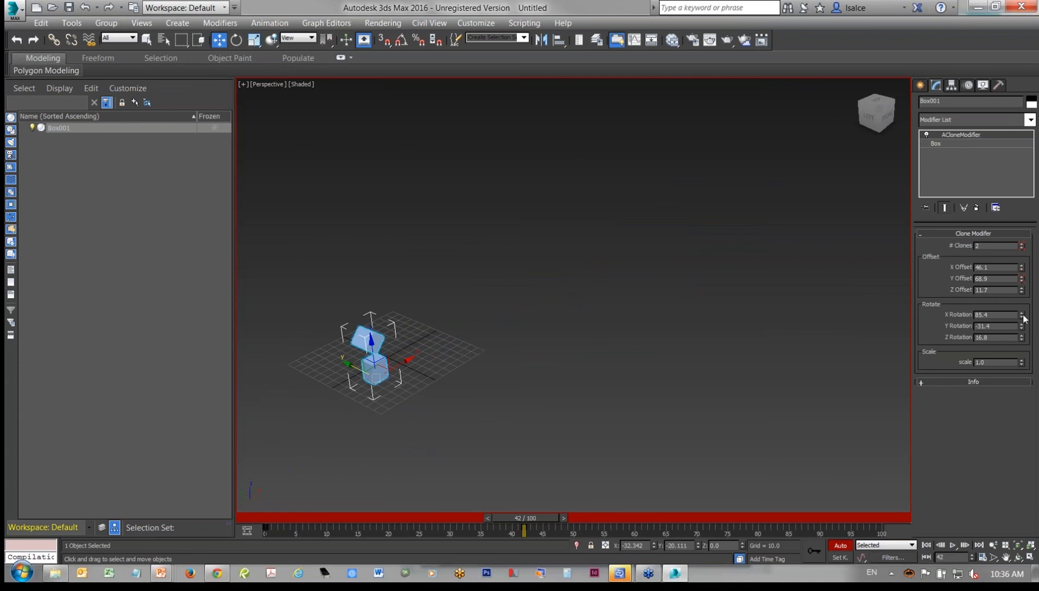
drag(1022, 319, 1021, 295)
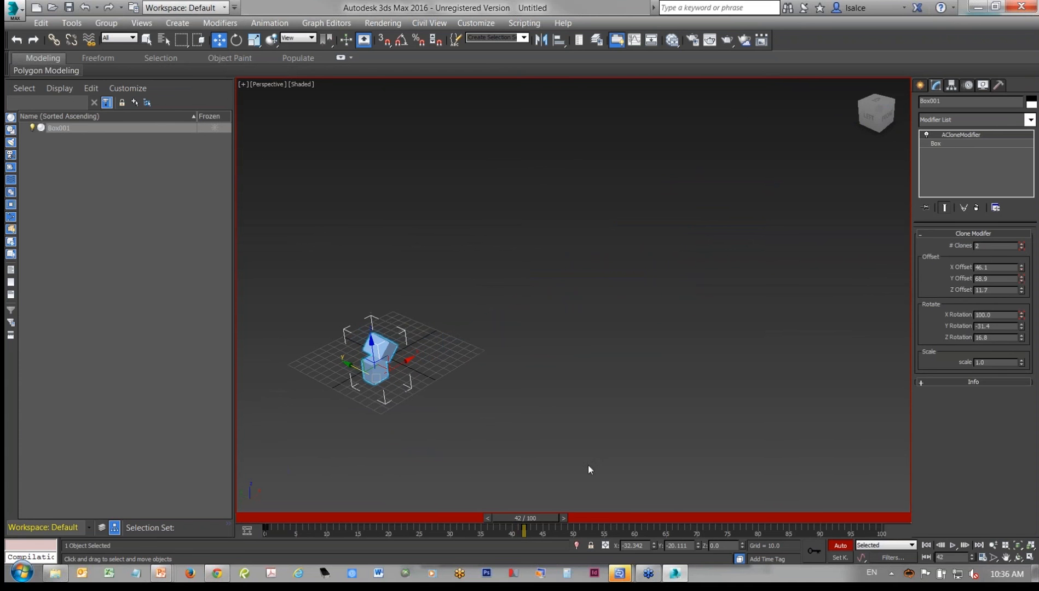
click(831, 543)
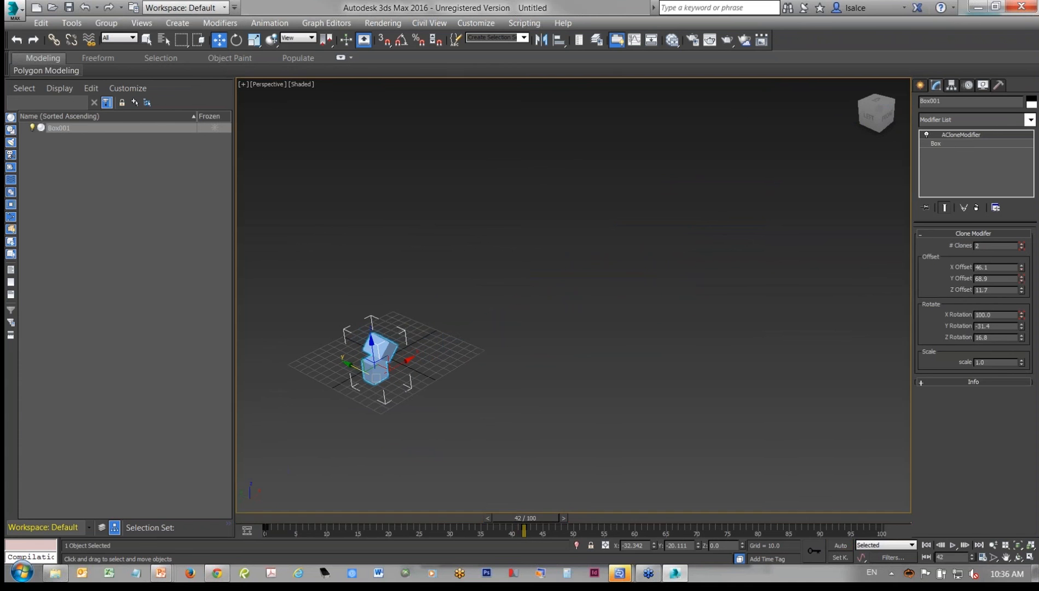
- Move the animation key from frame 42 to frame 100, play the clone animation from the start and stop it
drag(524, 530, 883, 503)
drag(534, 520, 314, 518)
click(953, 545)
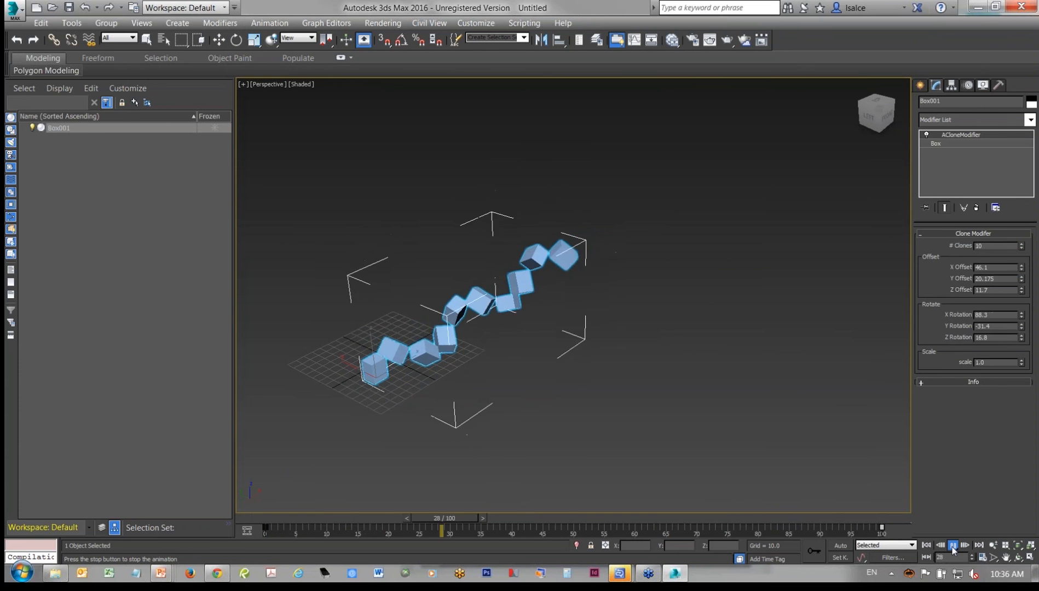
click(953, 545)
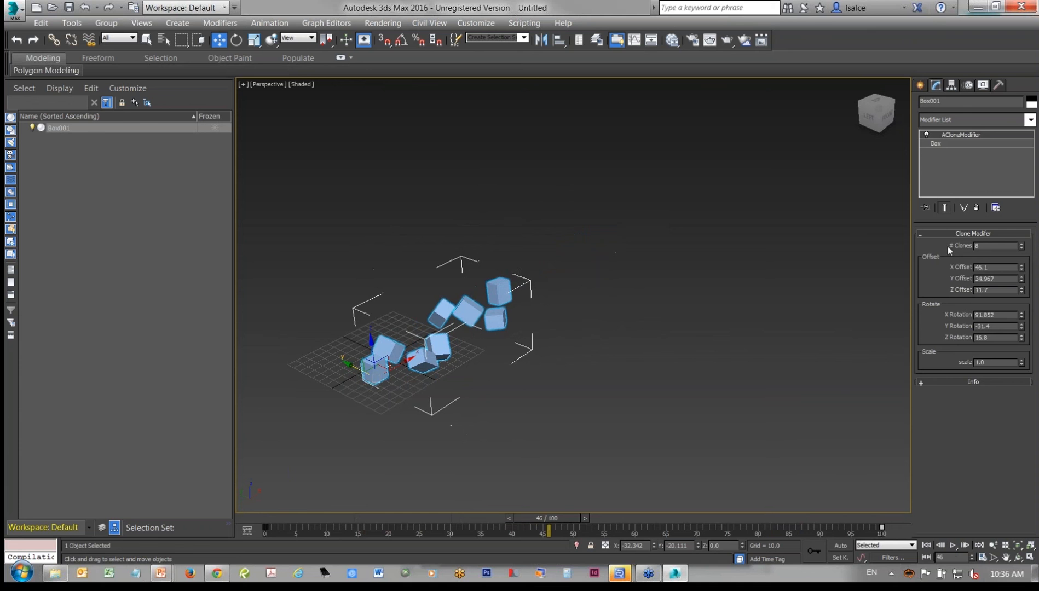
- Switch to the 3ds Max Webinar Slides presentation in PowerPoint and advance the slide show to the XRef Renovations slide
click(969, 132)
key(alt+Tab)
key(alt+Tab)
key(alt+Tab)
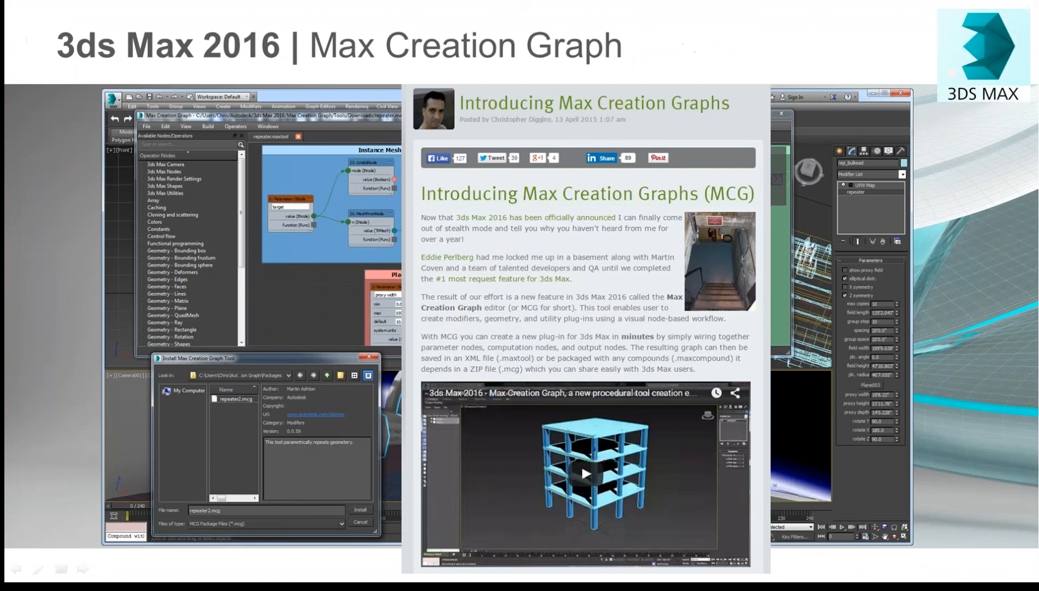
key(Right)
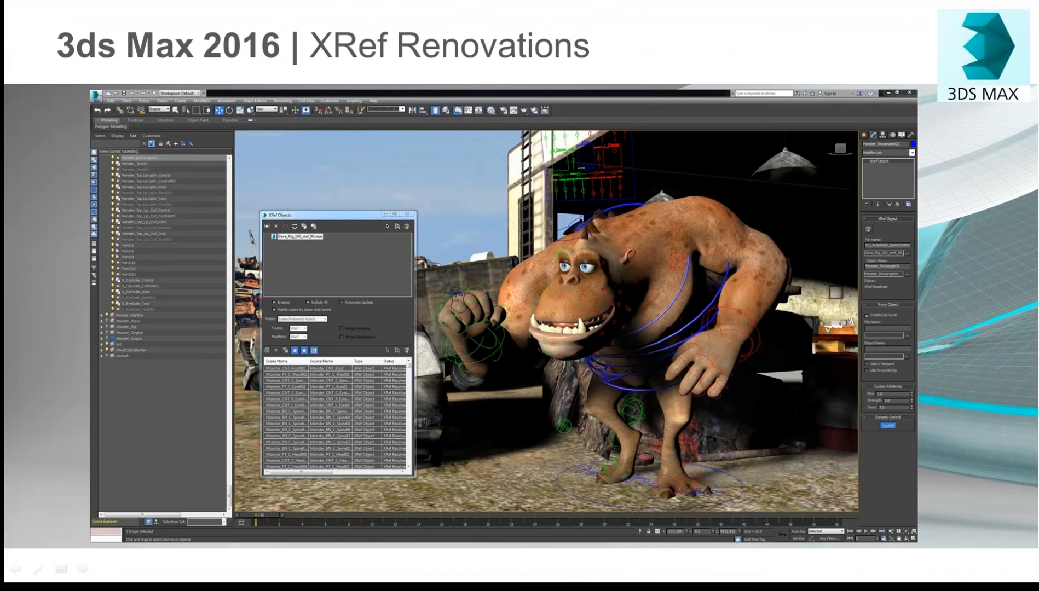